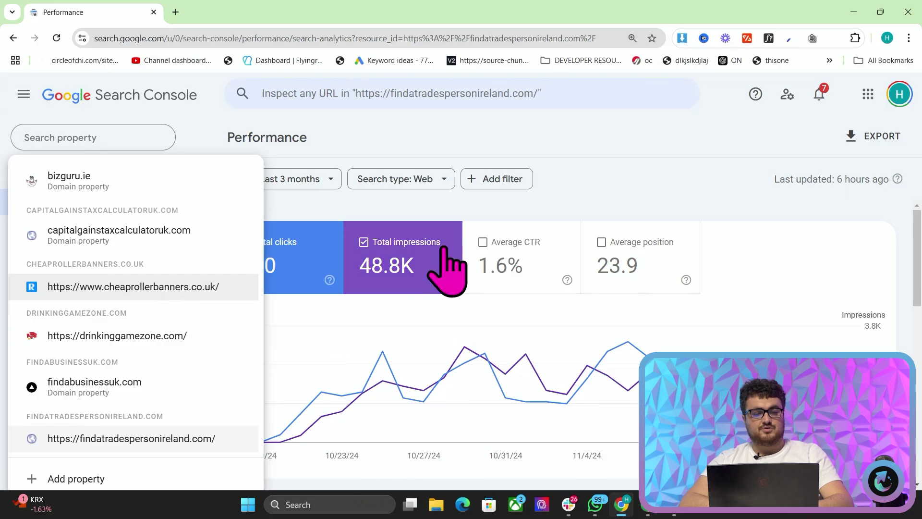
Close the property list to show the findatradespersonireland.com Performance report with 770 clicks and 48.8K impressions.
click(566, 177)
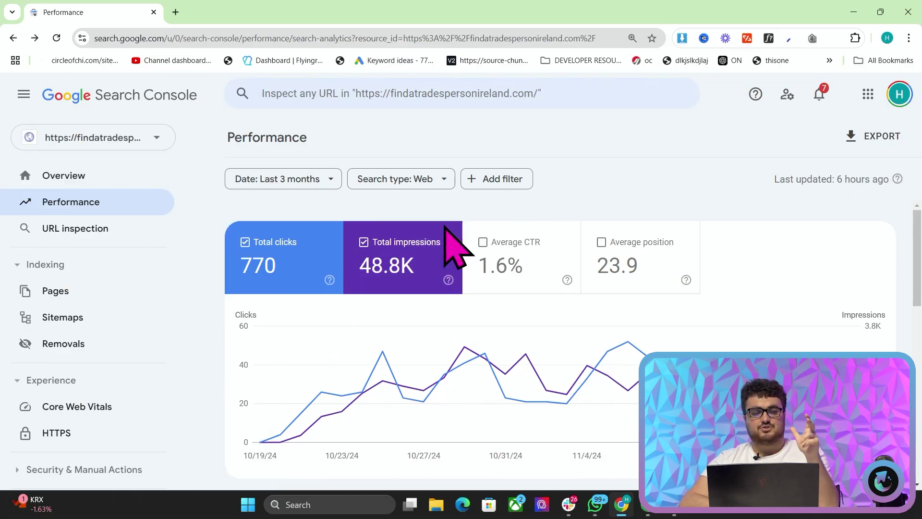
Load the findatradespersonireland.com home page in a new browser tab.
click(176, 12)
text(f)
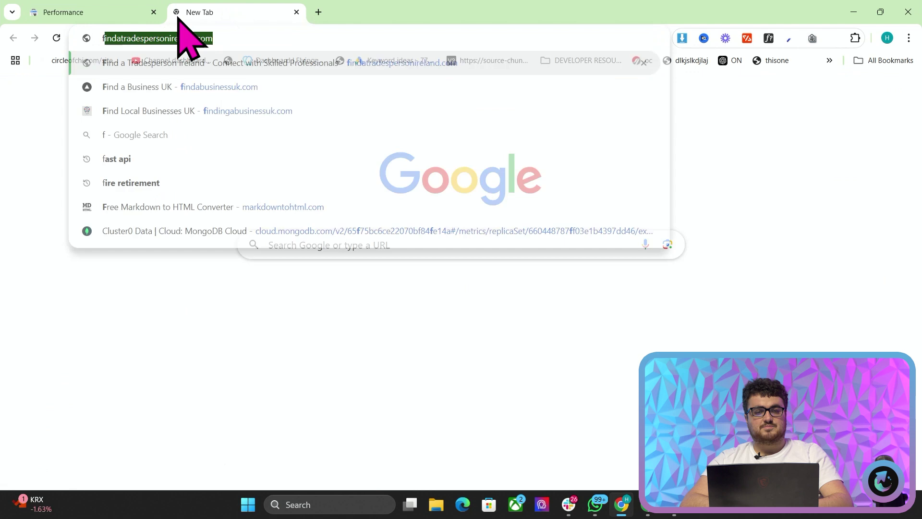
text(ind)
key(Return)
scroll(558, 283, down, 4)
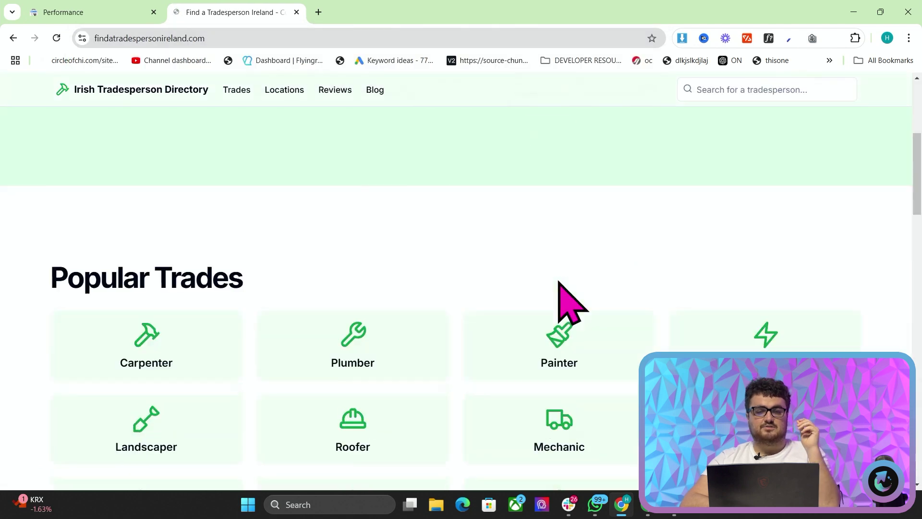
Browse the Bailieborough, Cavan painters, then Dublin, and highlight the Newcastle West plumbers heading.
click(534, 218)
click(439, 235)
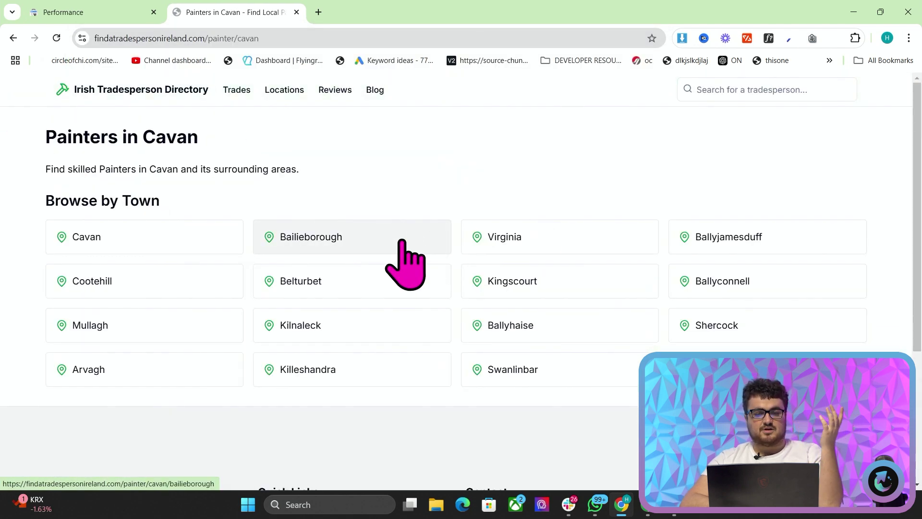
click(401, 240)
click(12, 35)
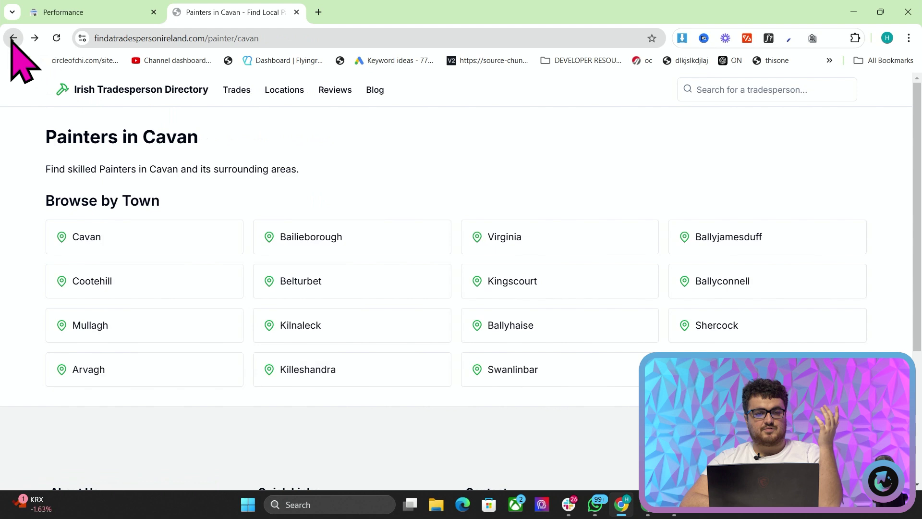
click(11, 34)
click(358, 276)
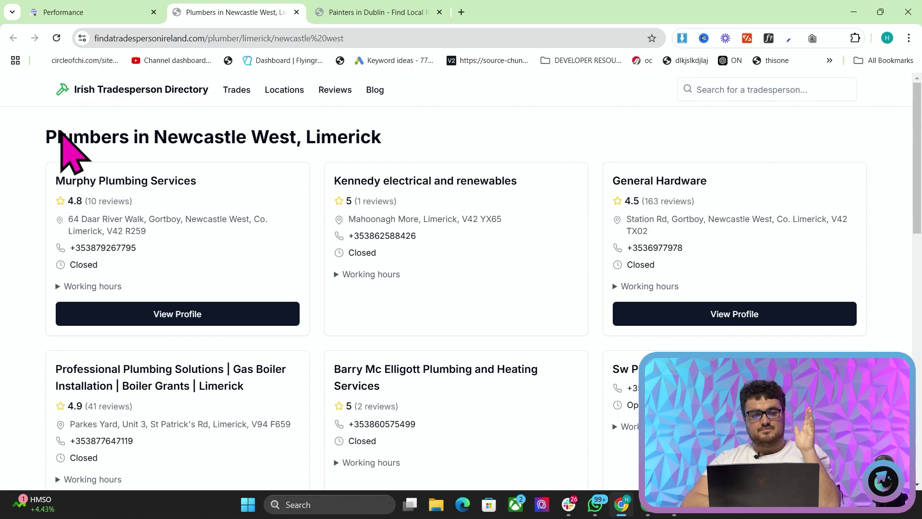
drag(61, 133, 389, 142)
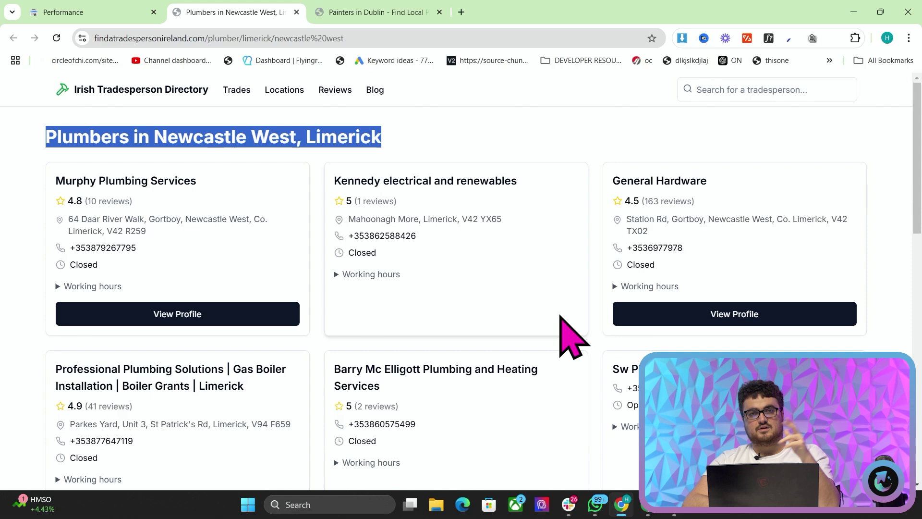
scroll(583, 323, down, 9)
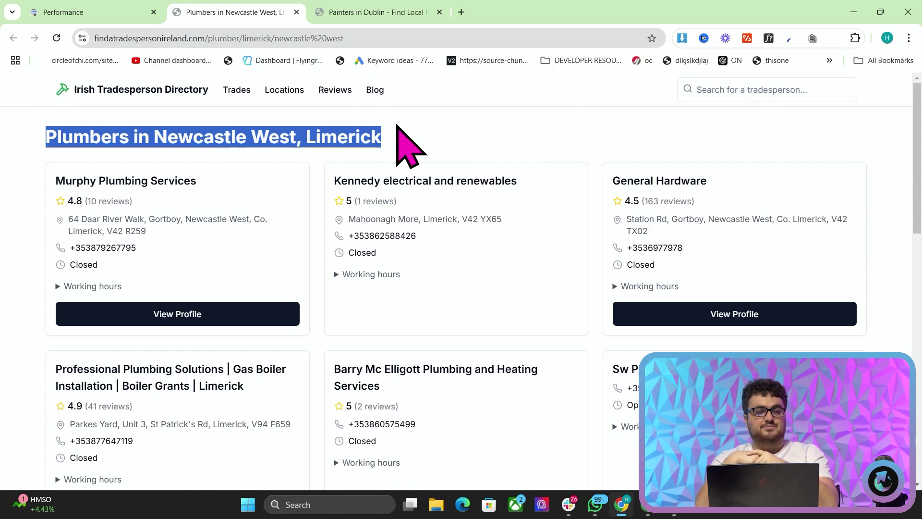
Limit the Performance report to the most recent date: 25 clicks, 1.93K impressions.
click(51, 12)
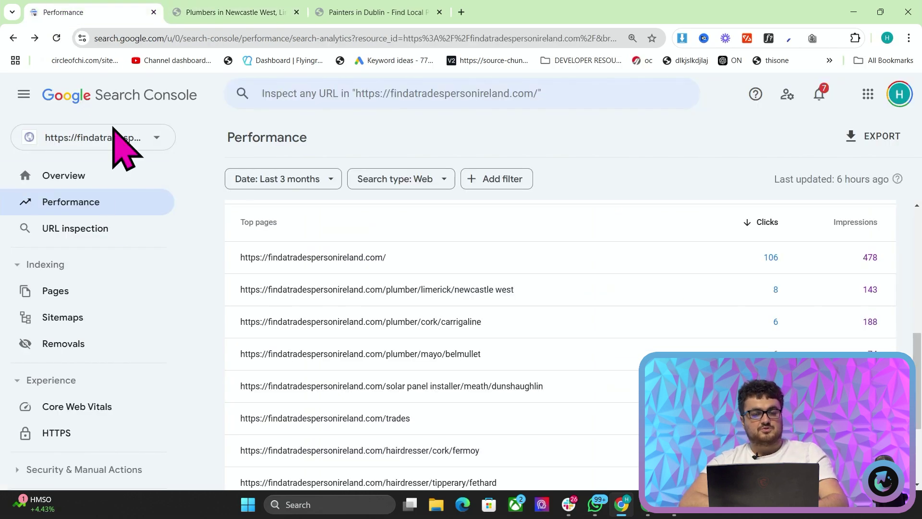
click(113, 209)
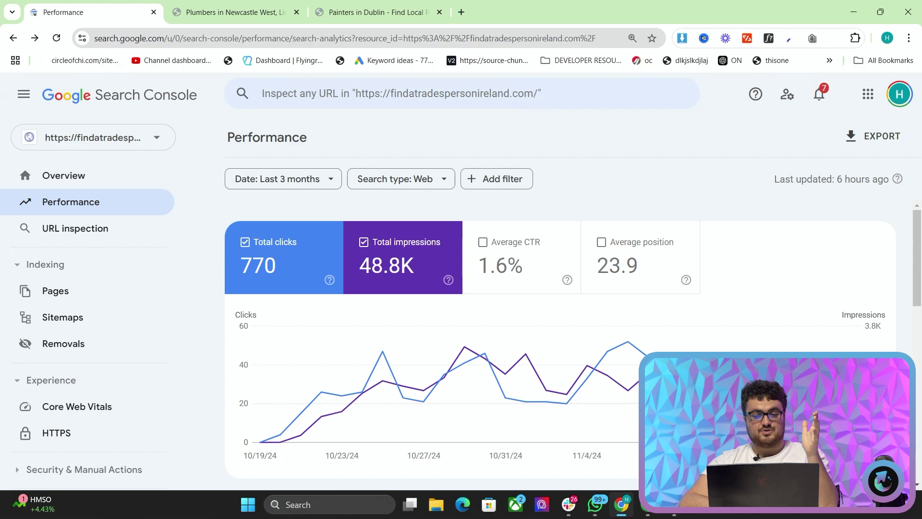
click(298, 178)
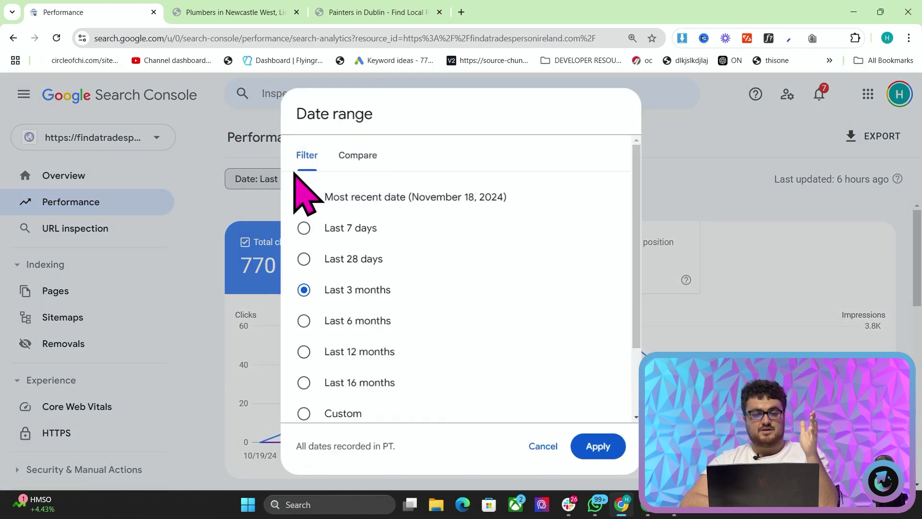
key(Return)
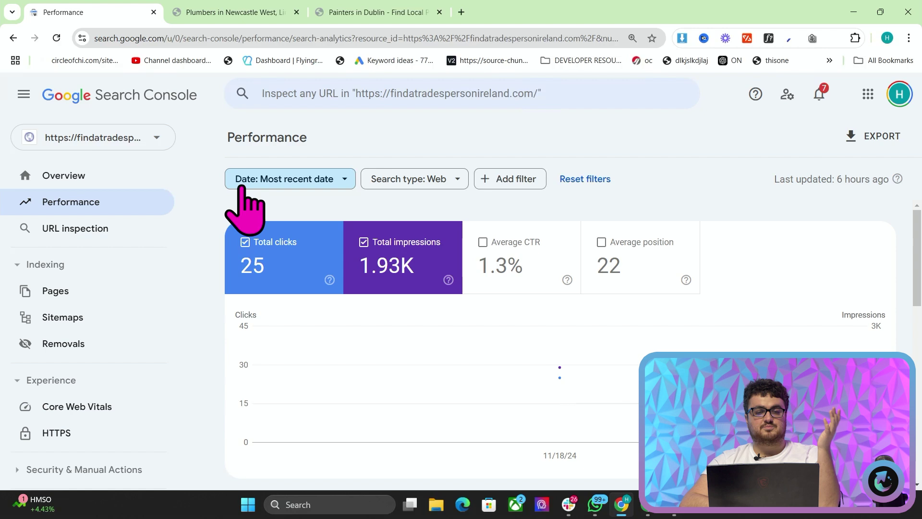
Sort the Queries table by impressions and scroll through the top queries.
scroll(370, 278, down, 5)
click(874, 293)
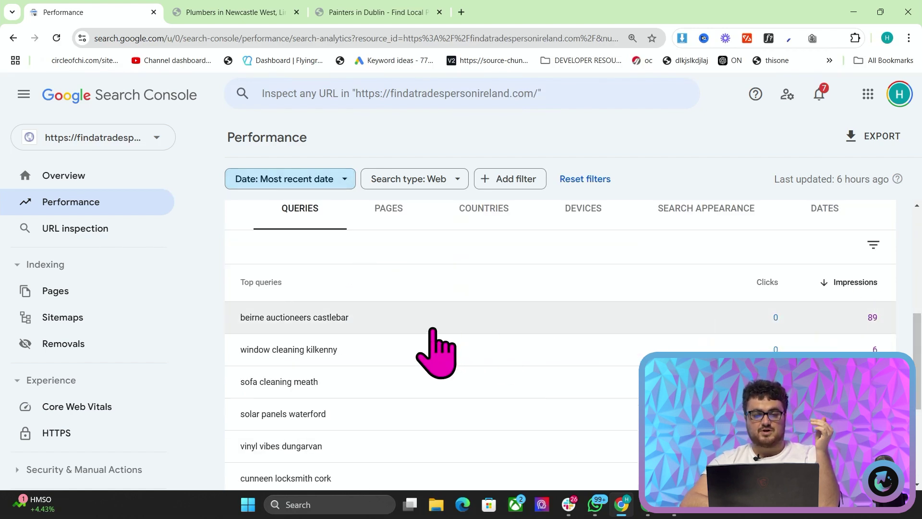
scroll(437, 350, up, 3)
scroll(439, 350, down, 2)
scroll(299, 430, down, 1)
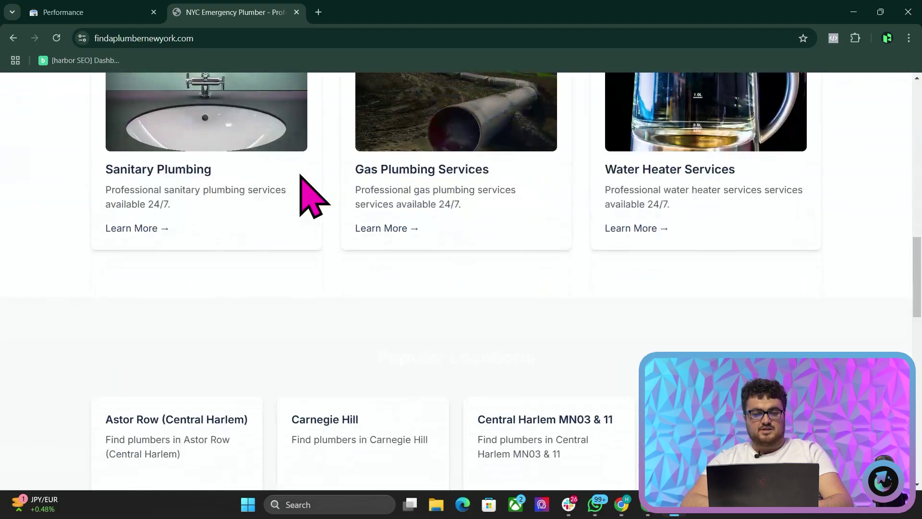
Open the Gas Plumbing services page, then its Hudson Heights location page.
click(392, 198)
scroll(485, 368, down, 15)
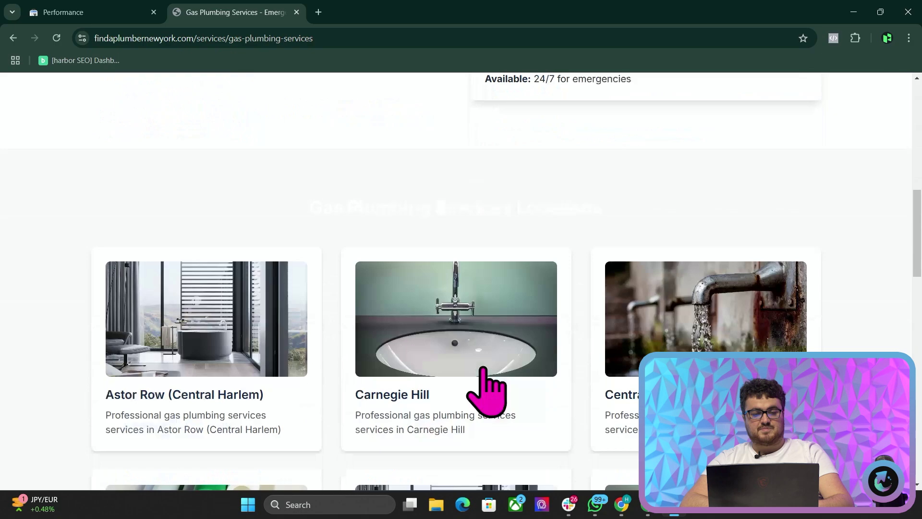
scroll(484, 367, up, 4)
click(485, 369)
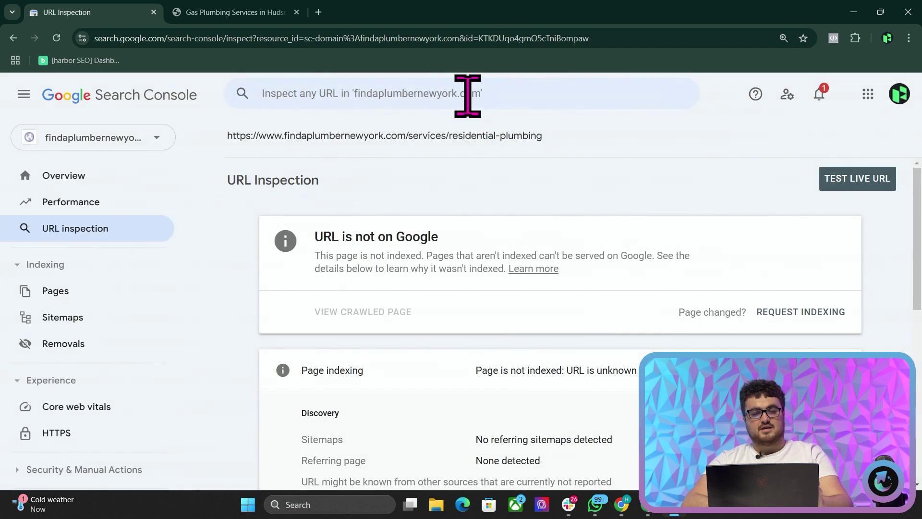
Inspect a recent URL and the emergency-plumbing page of findaplumbernewyork.com.
click(469, 93)
click(457, 228)
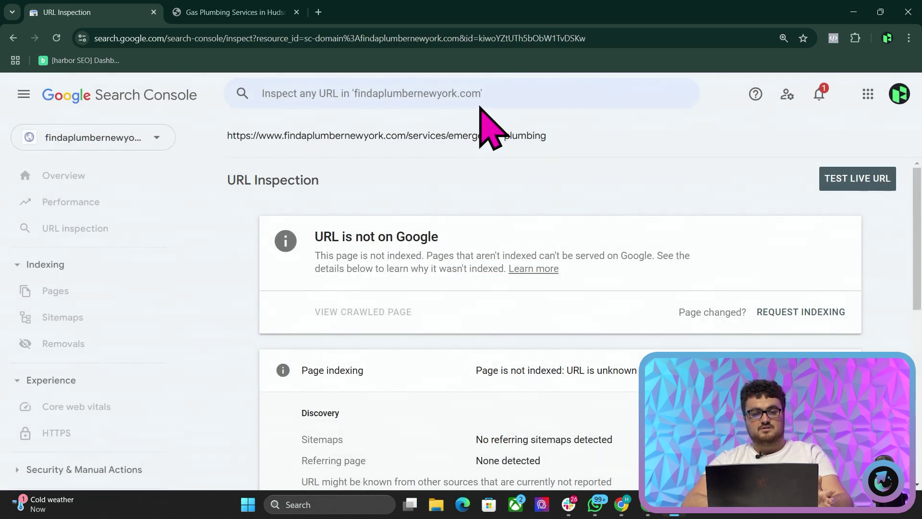
click(473, 93)
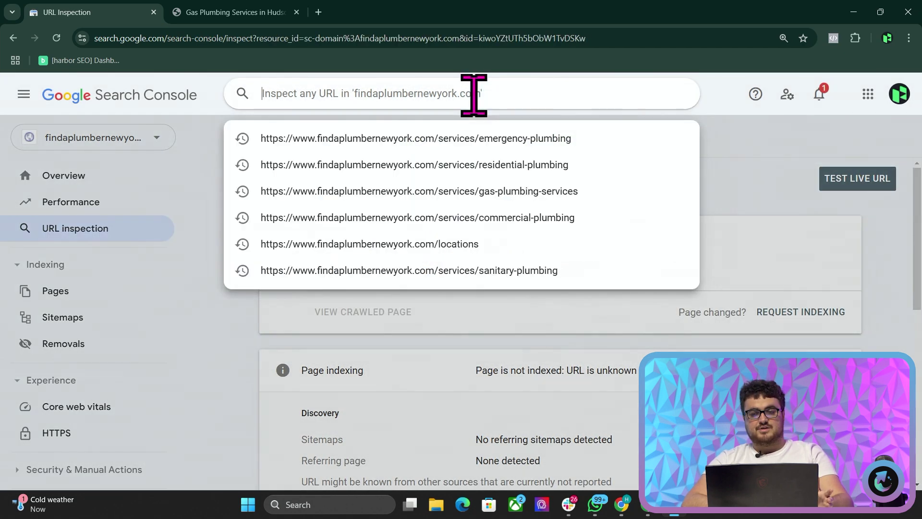
click(445, 218)
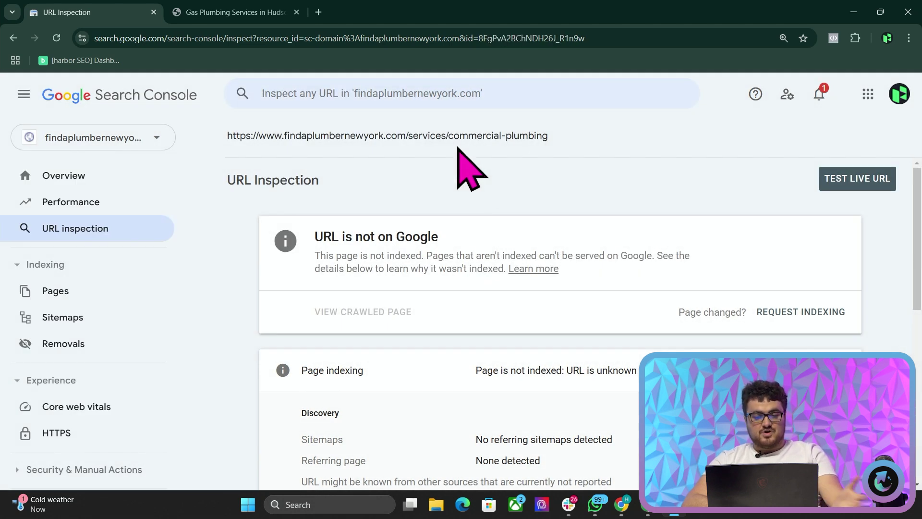
Inspect the commercial-plumbing and locations pages, then return to the Irish site's Performance report.
click(420, 96)
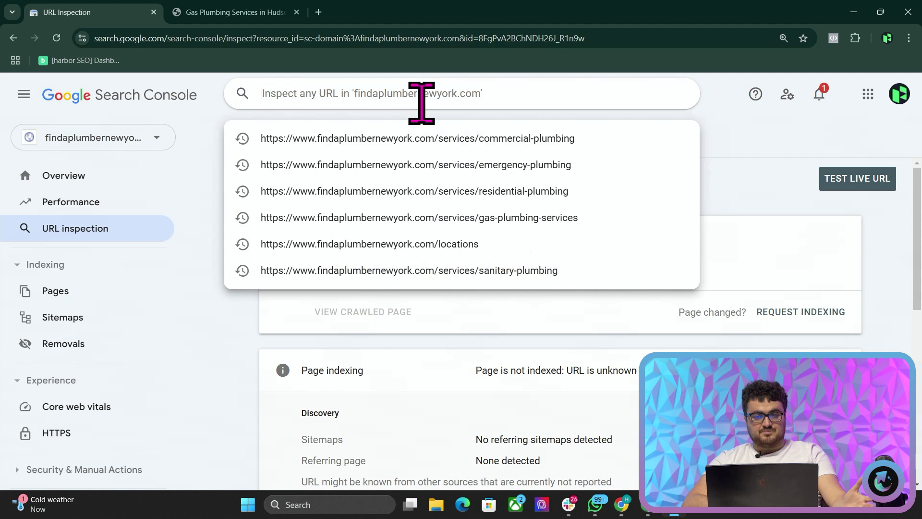
click(432, 252)
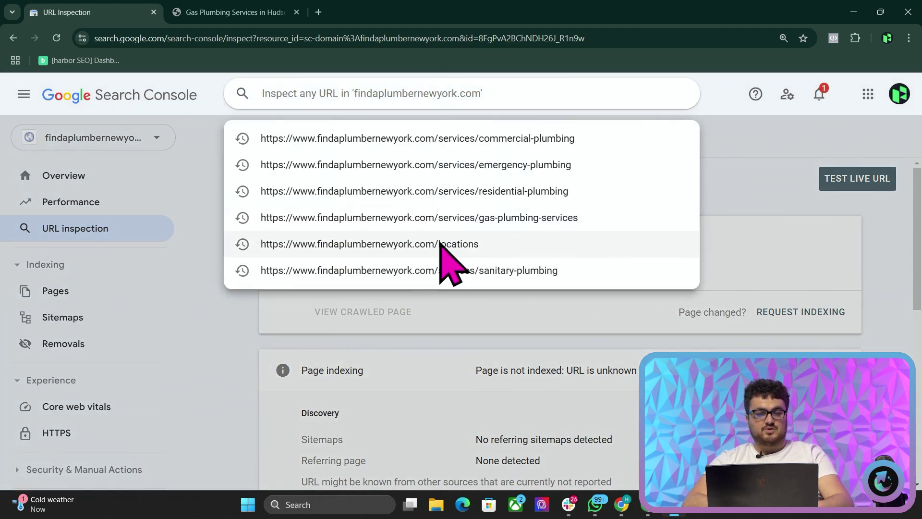
click(439, 243)
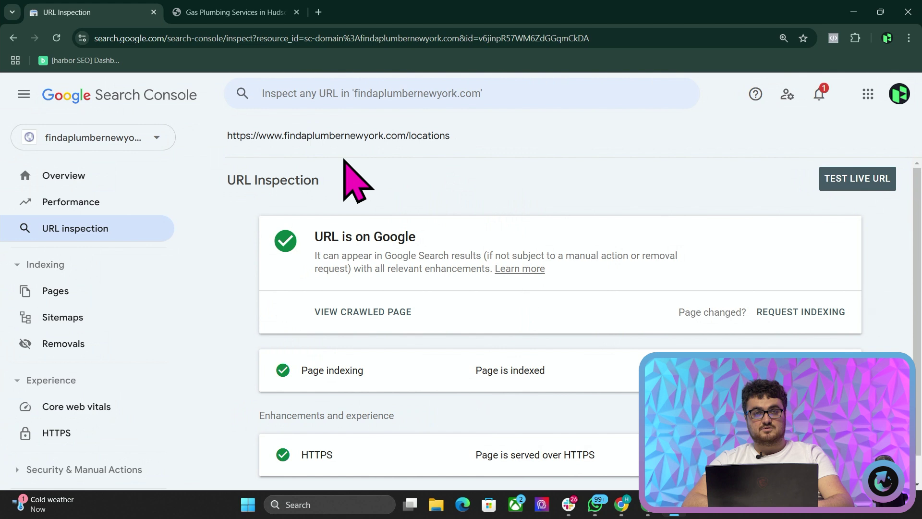
click(249, 13)
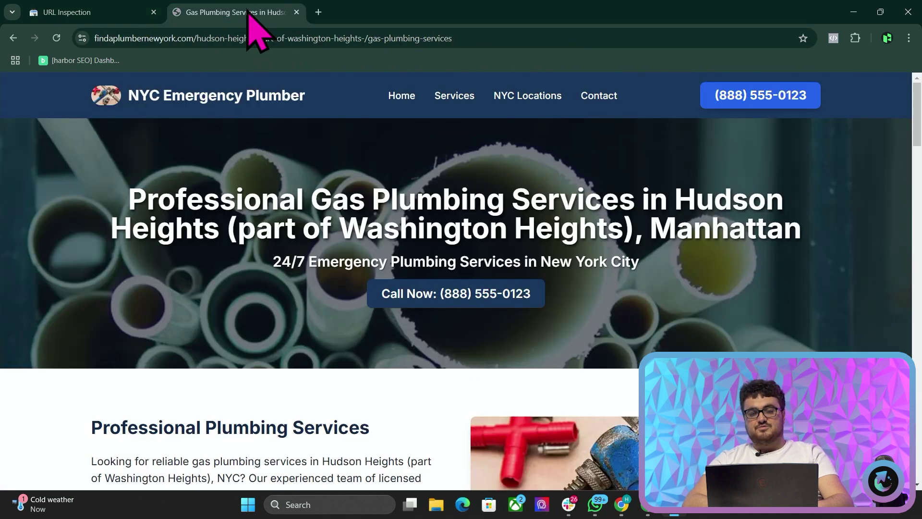
key(alt+Tab)
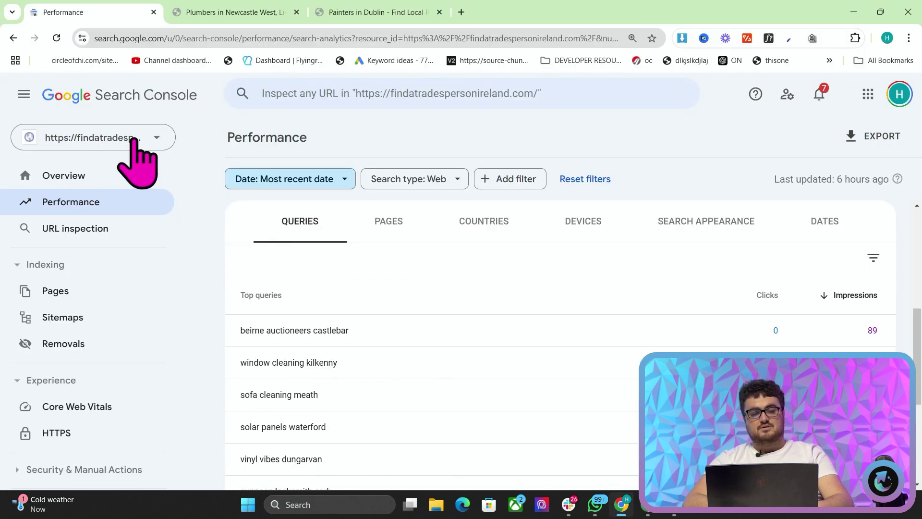
Hide the 106K not-indexed series so the chart shows only the 41.5K indexed pages.
click(133, 139)
click(464, 140)
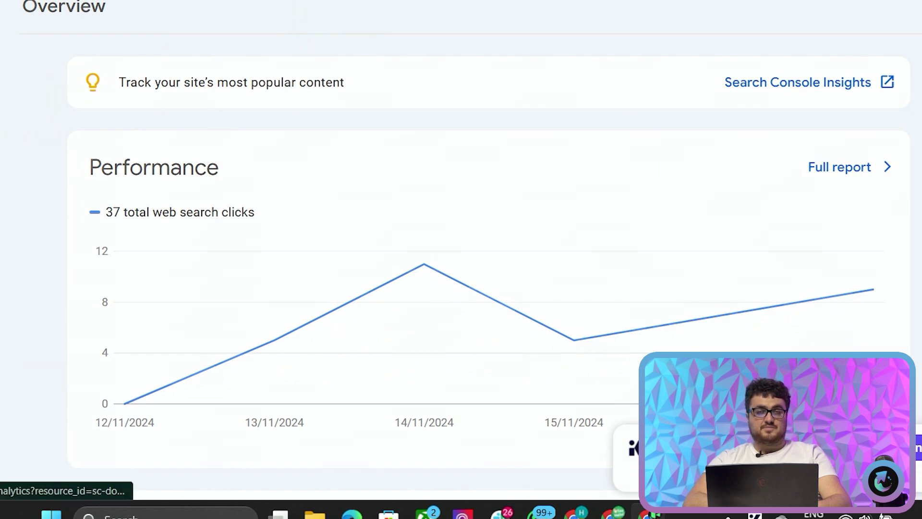
click(77, 139)
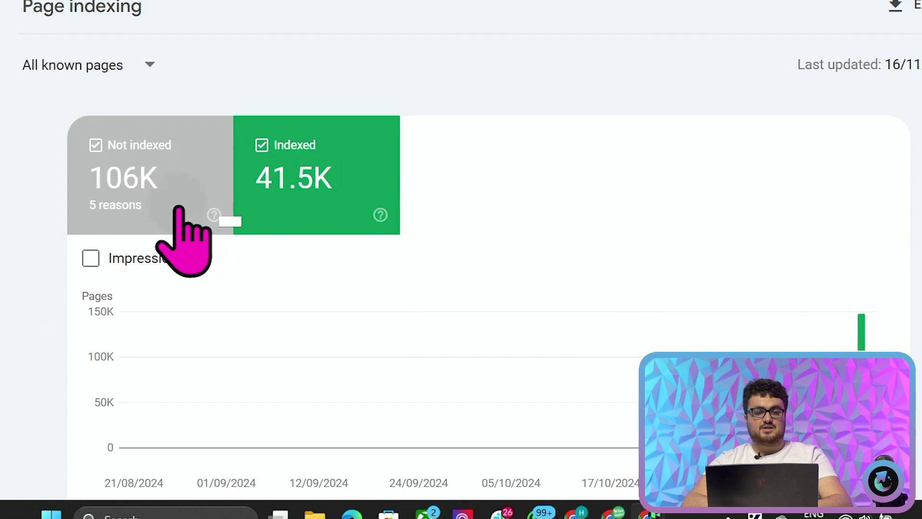
click(179, 208)
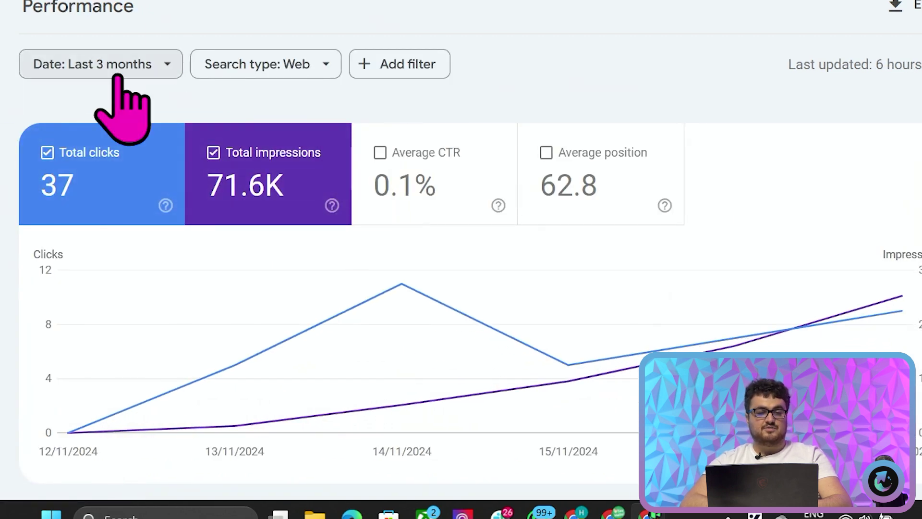
Filter the Performance report to the most recent date, 18/11/2024: 11 clicks, 31K impressions.
click(118, 72)
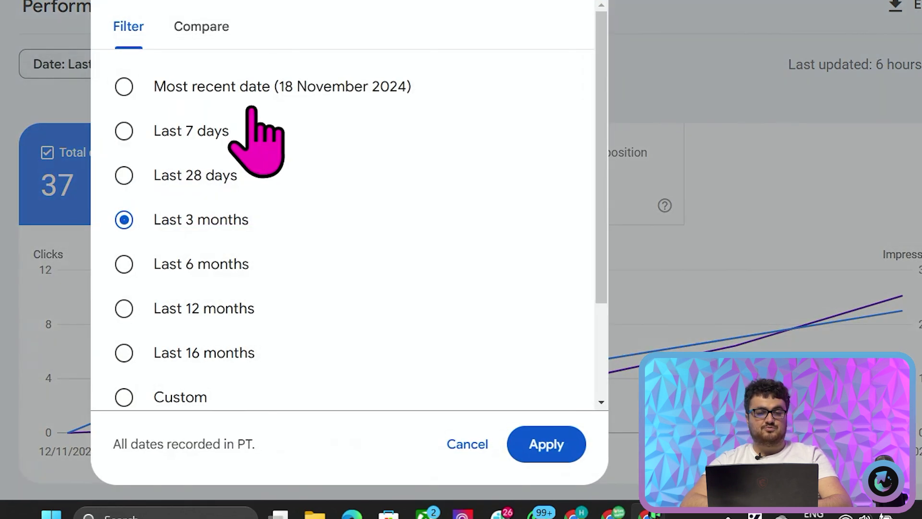
click(233, 92)
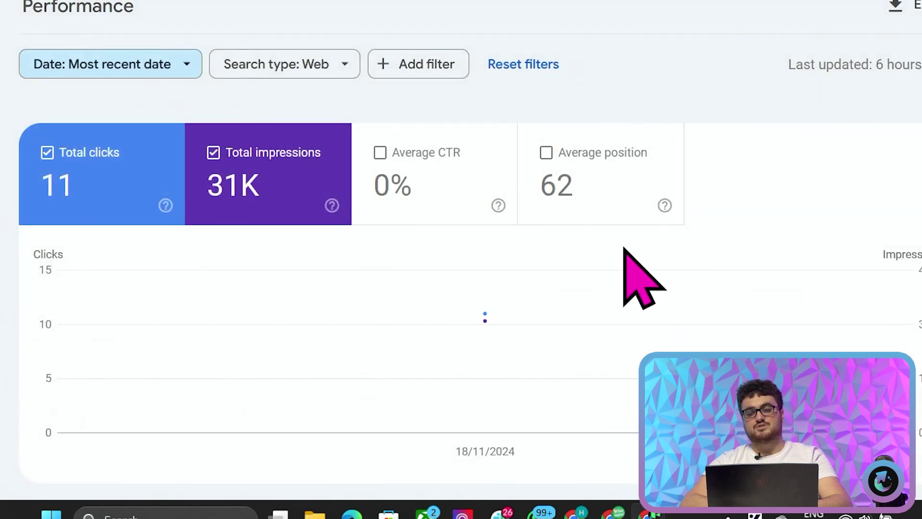
click(523, 64)
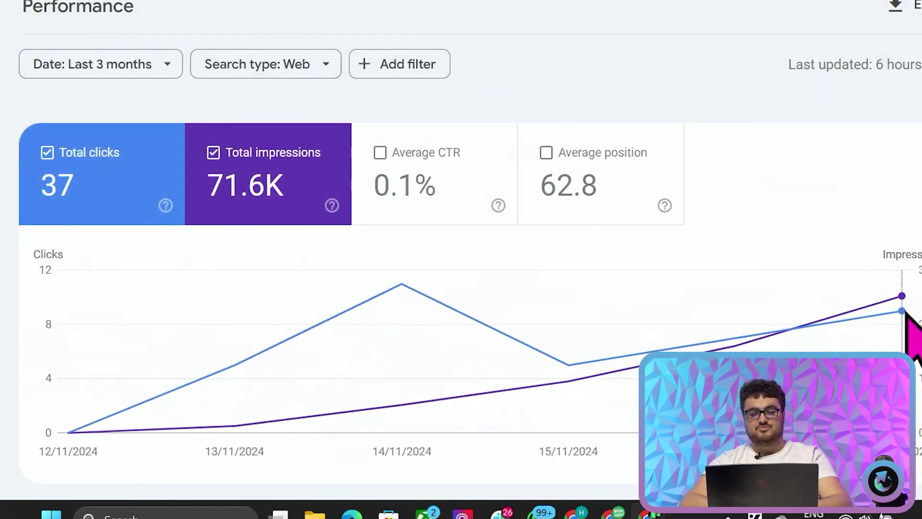
mouse_move(903, 312)
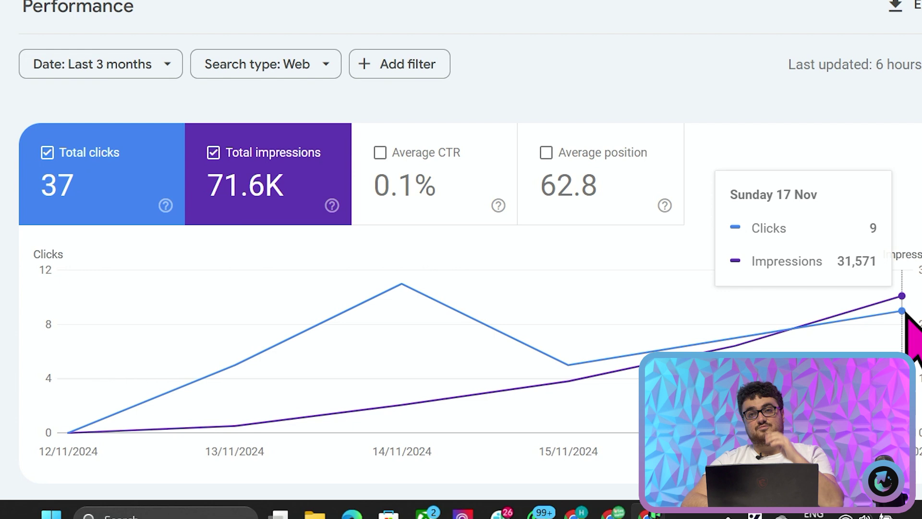
click(162, 71)
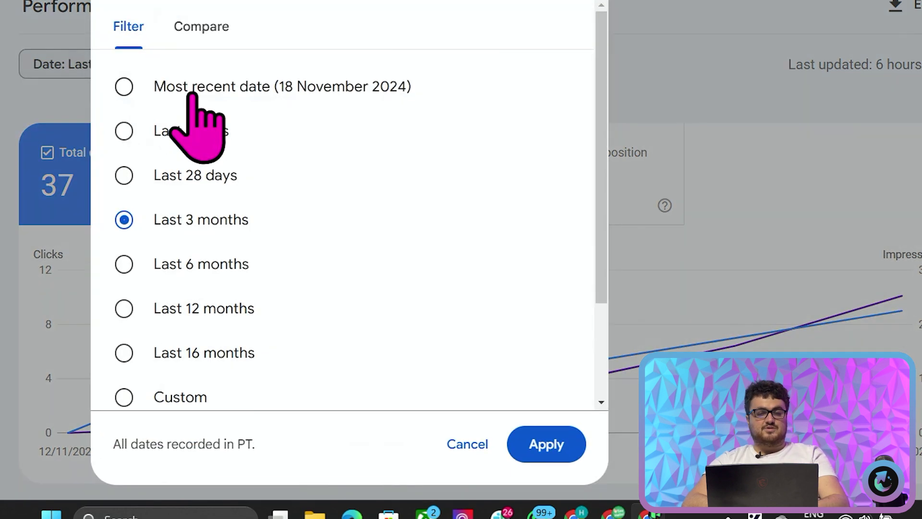
double_click(192, 89)
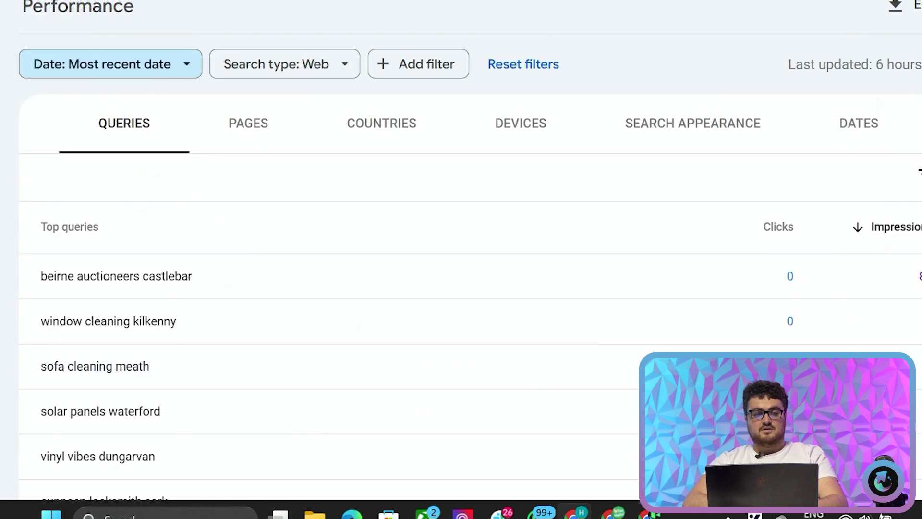
Switch to getmarriedinitaly.co and rank its top pages by impressions over the last 3 months.
click(22, 43)
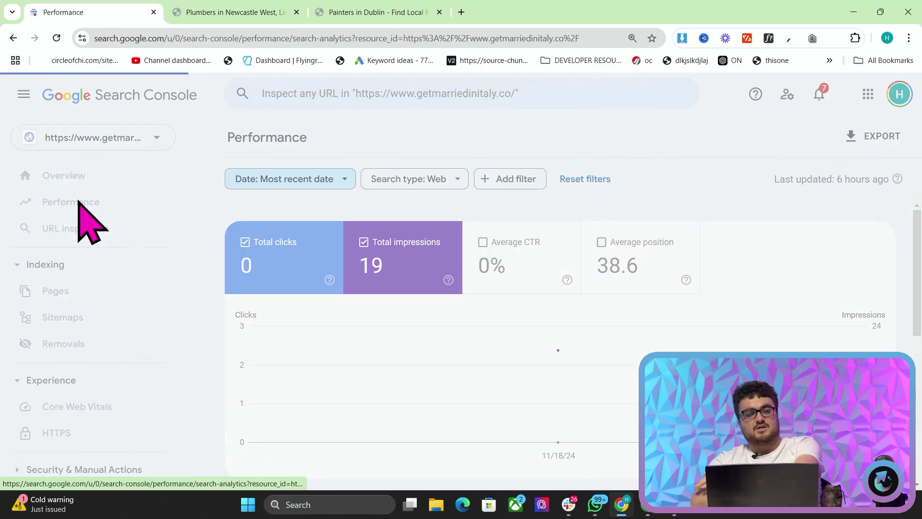
click(78, 201)
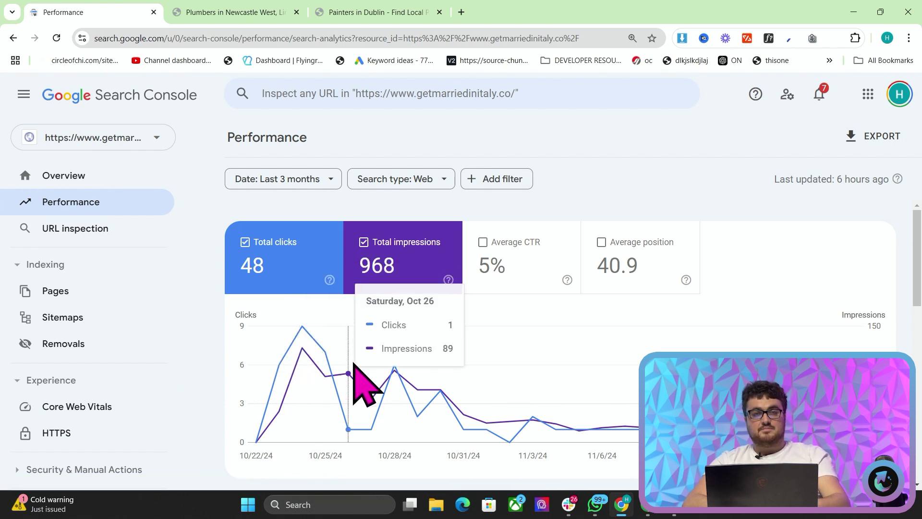
scroll(363, 380, down, 5)
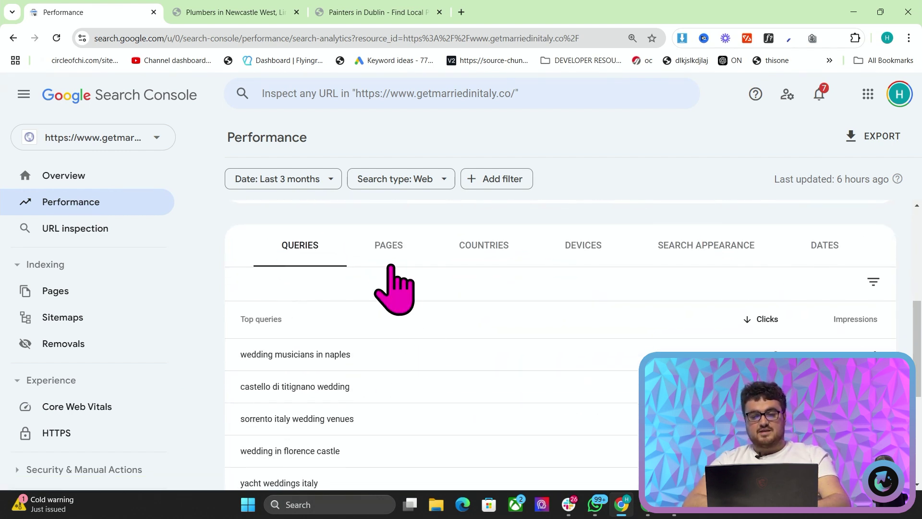
click(390, 265)
click(857, 319)
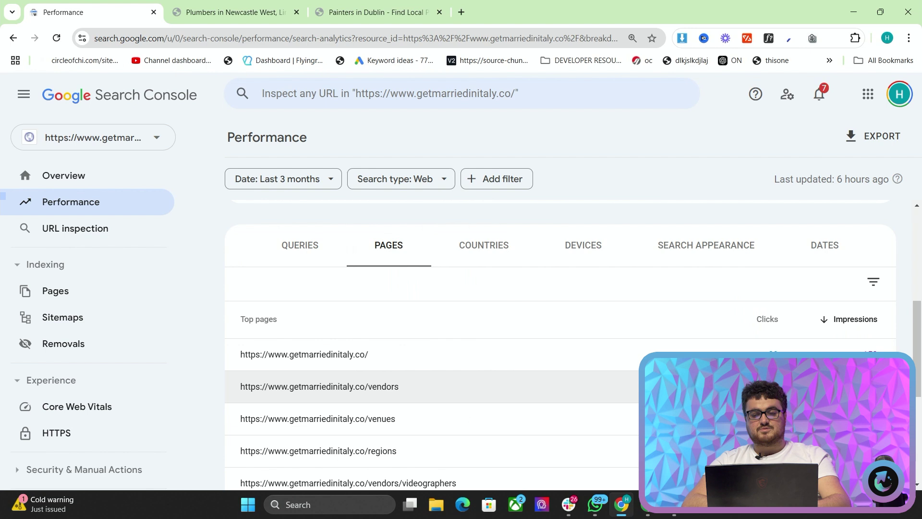
scroll(480, 385, down, 2)
key(alt+Left)
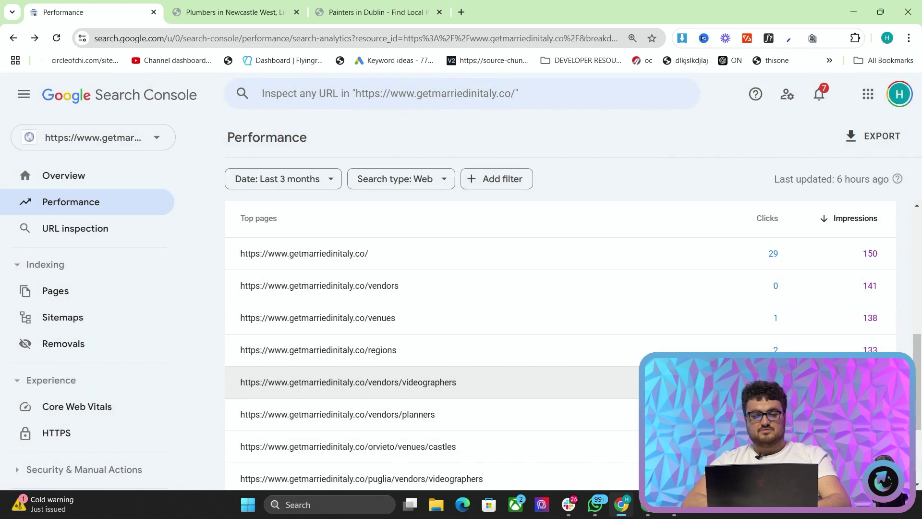
Open /vendors/videographers in a new tab and browse the Amalfi Coast videographer cards.
click(553, 382)
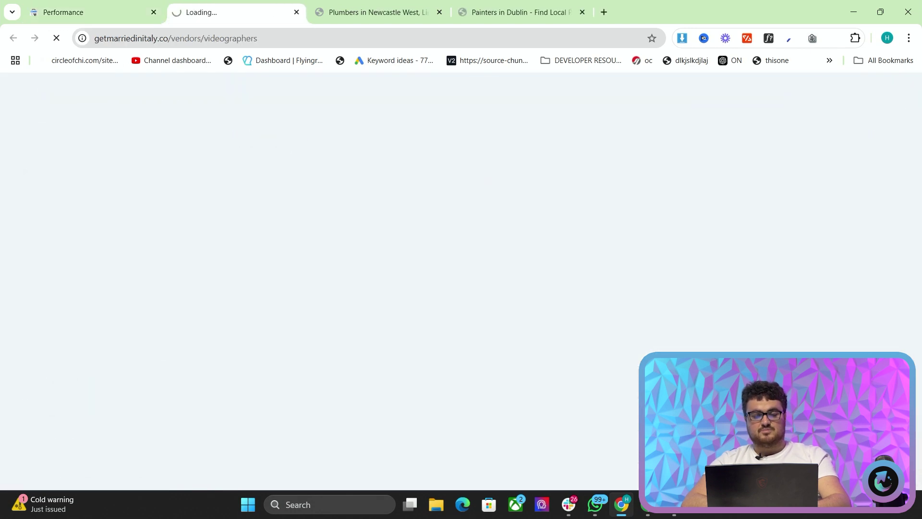
scroll(552, 382, down, 2)
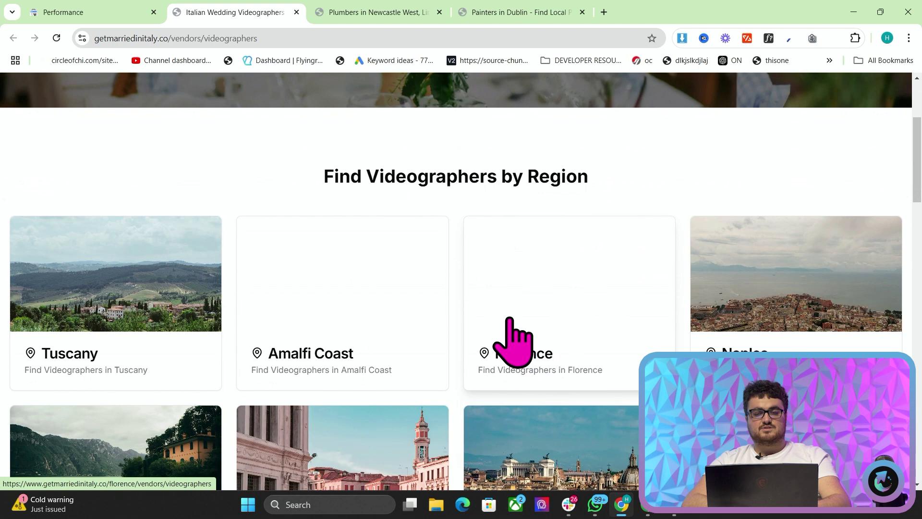
click(387, 324)
scroll(434, 307, down, 3)
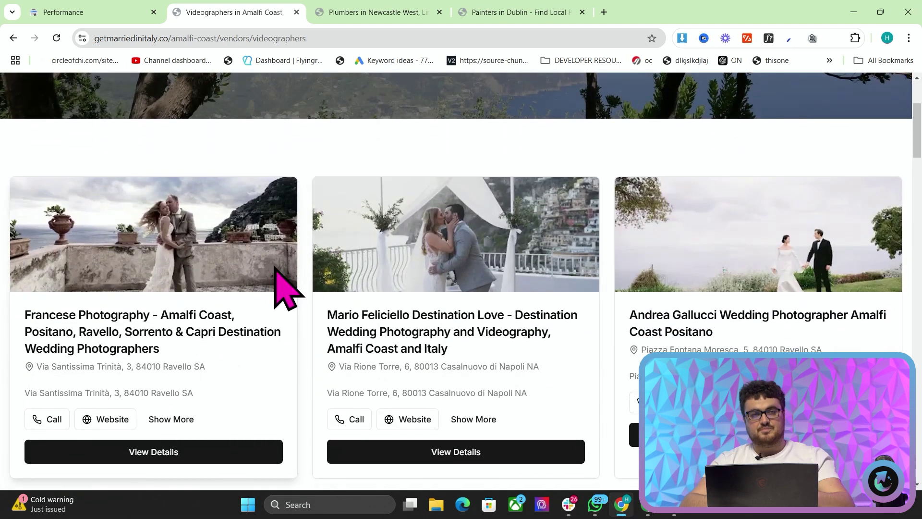
scroll(283, 288, down, 2)
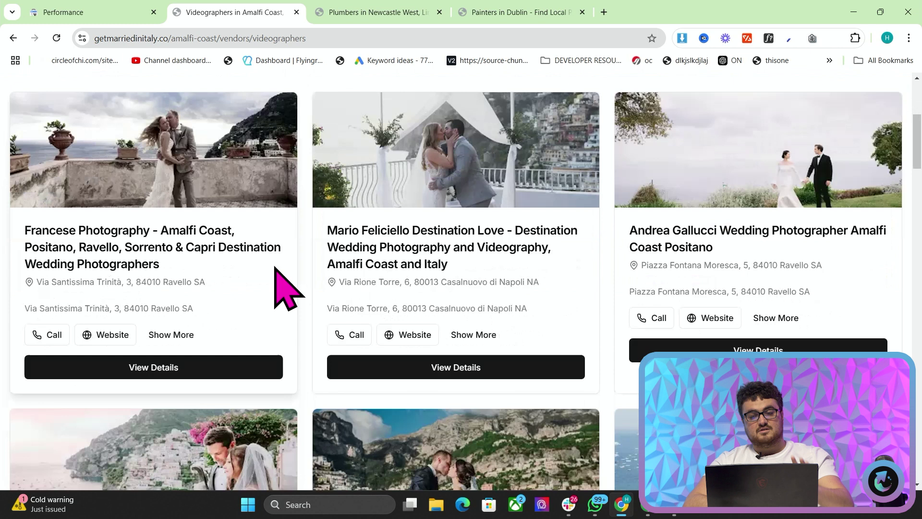
scroll(440, 283, down, 5)
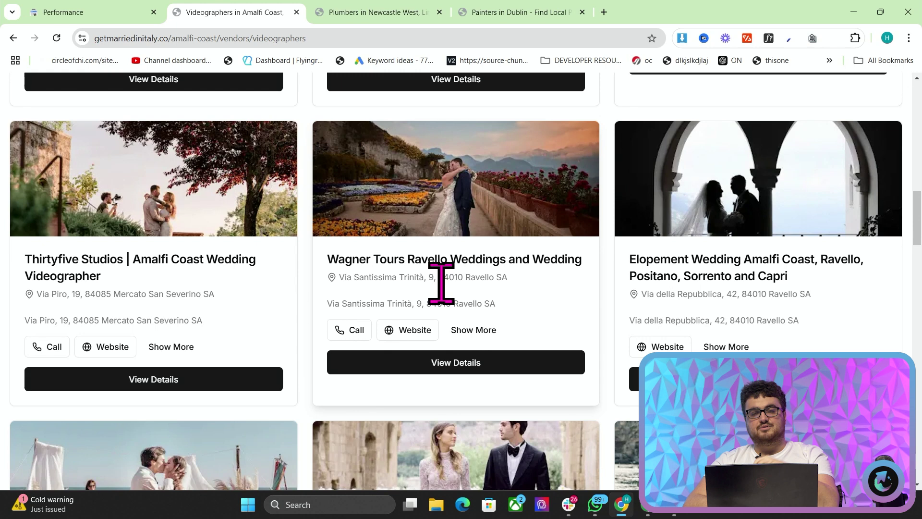
scroll(441, 284, up, 3)
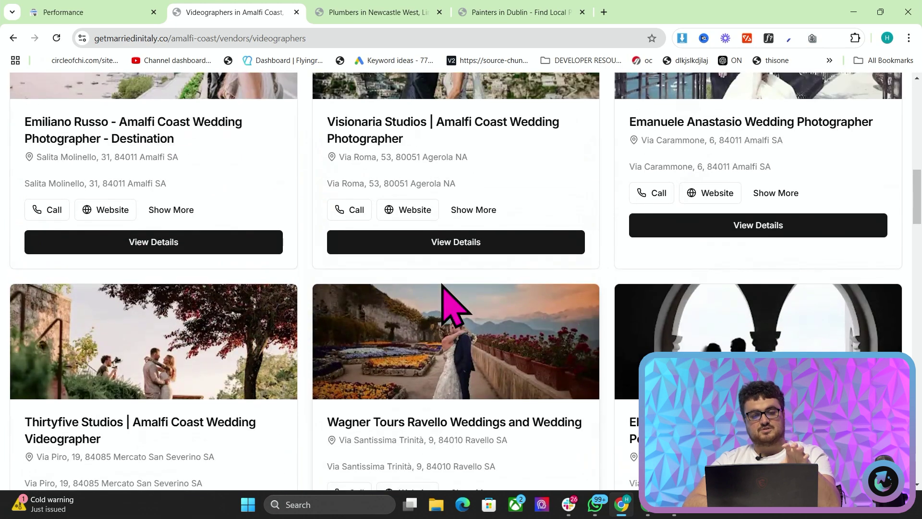
scroll(440, 283, up, 12)
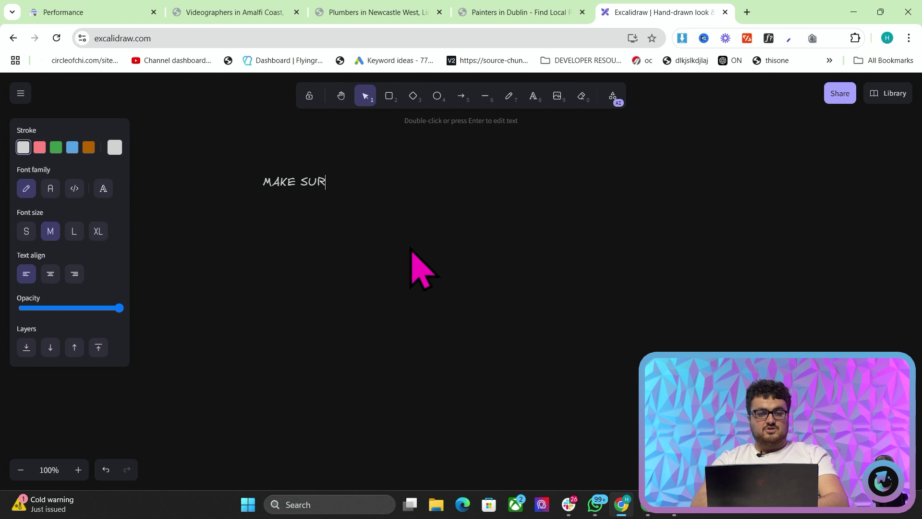
Finish the word 'CACHE' in the Excalidraw note and make its text extra large.
text(ACHE)
key(ctrl+a)
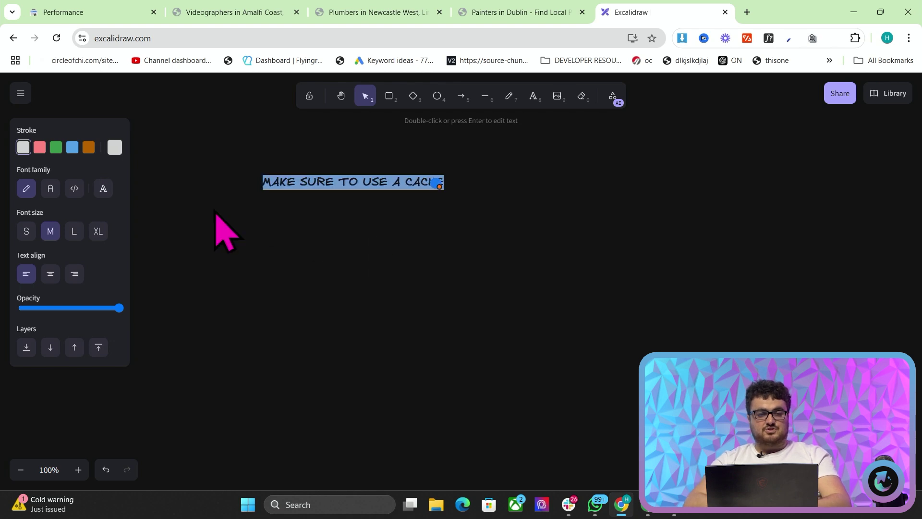
click(98, 231)
click(561, 182)
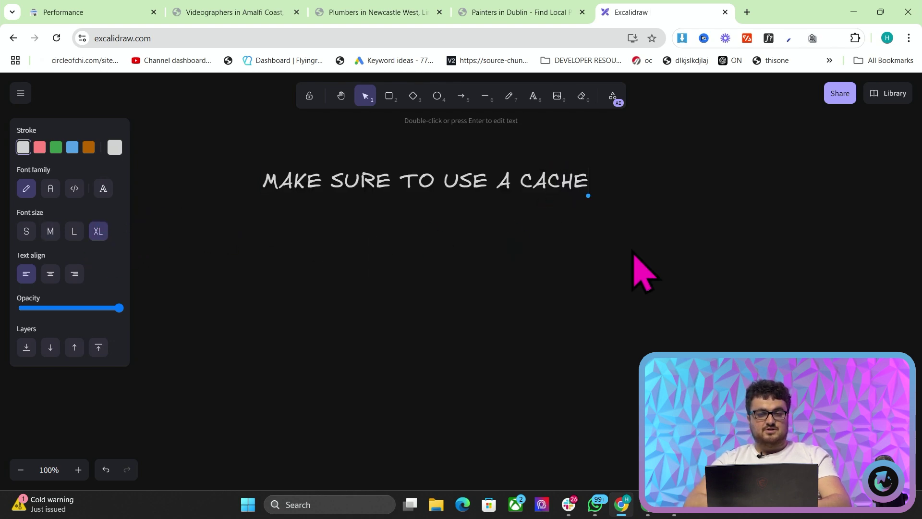
Explain on a new line that Google sees dynamic content because each load calls a third party.
text(O)
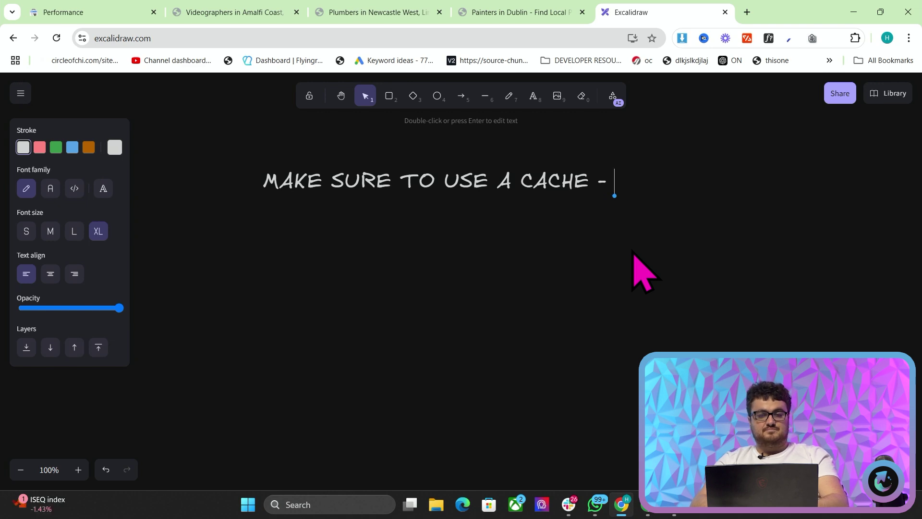
key(BackSpace)
key(Return)
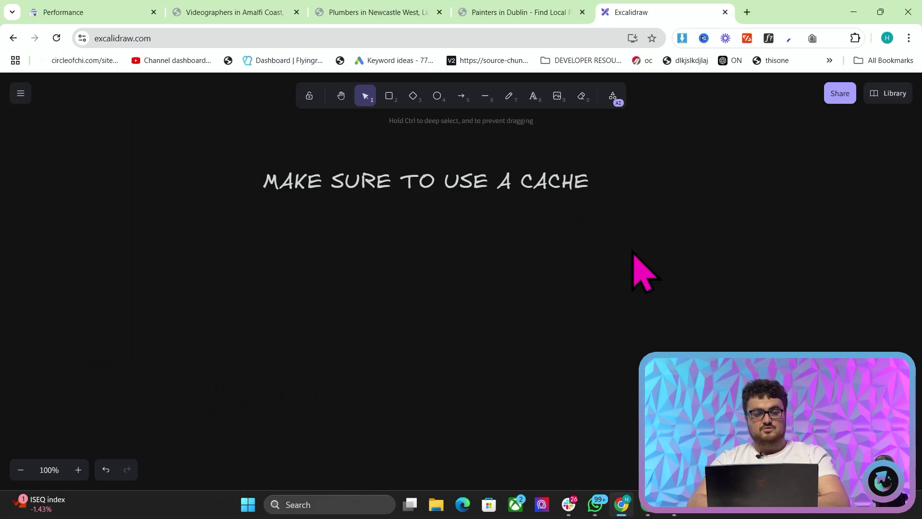
text(gle's eyes, because)
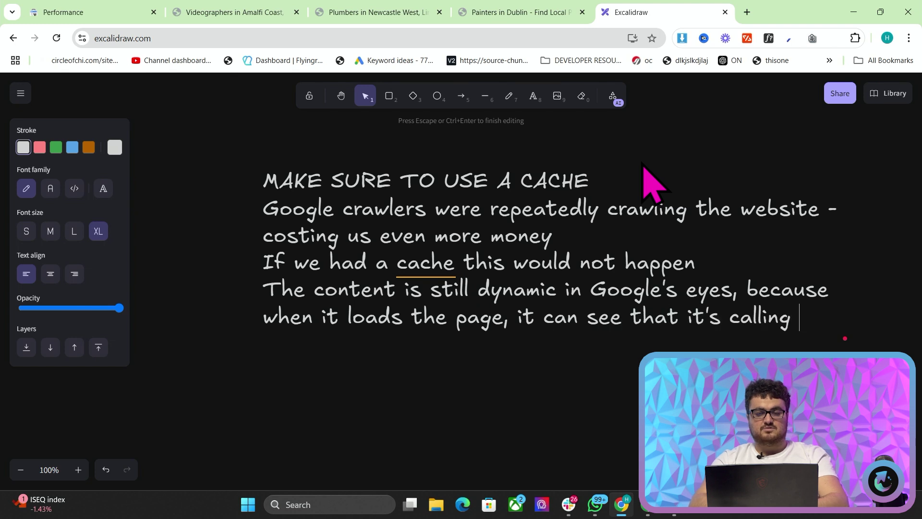
text(rty)
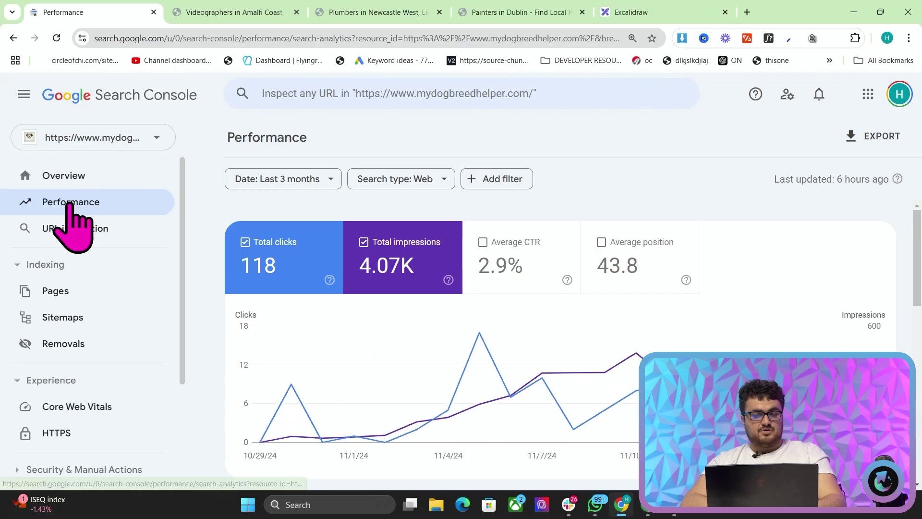
Set the mydogbreedhelper.com report to the most recent date and move the Excalidraw tab to second position.
click(325, 184)
click(355, 196)
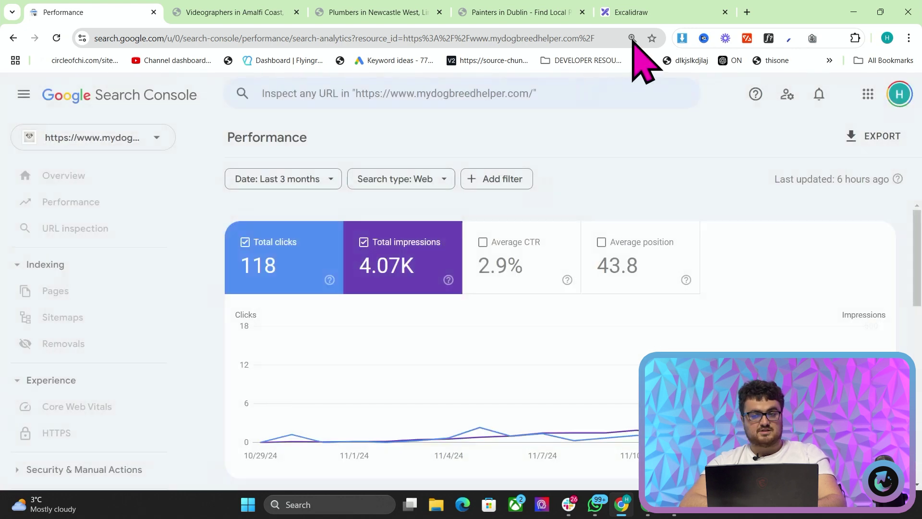
drag(634, 12, 218, 14)
click(91, 11)
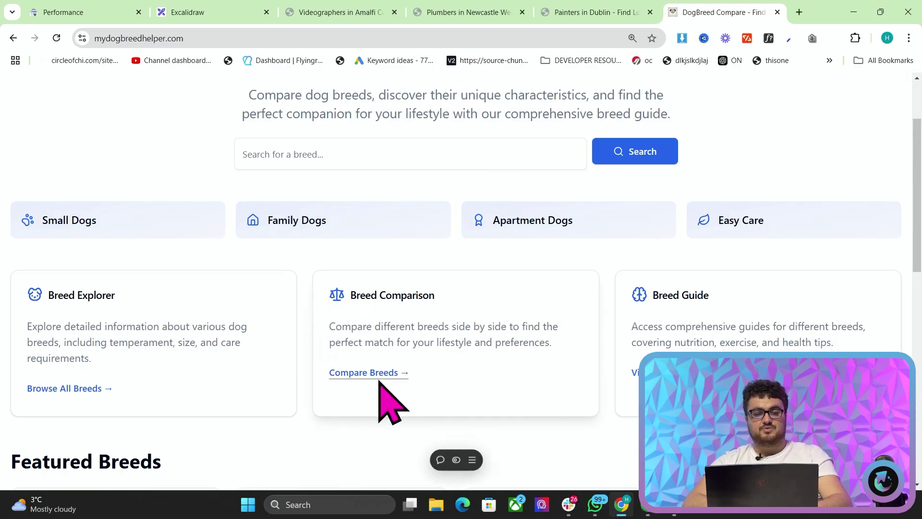
On mydogbreedhelper.com, view Compare Breeds, then open the Afghan Hound page from Browse All Breeds.
click(379, 377)
scroll(377, 397, down, 3)
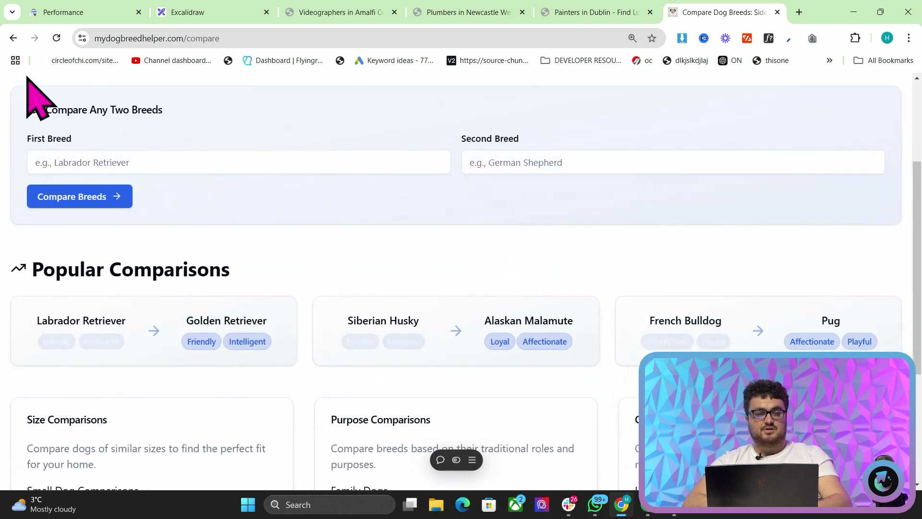
click(14, 38)
click(79, 384)
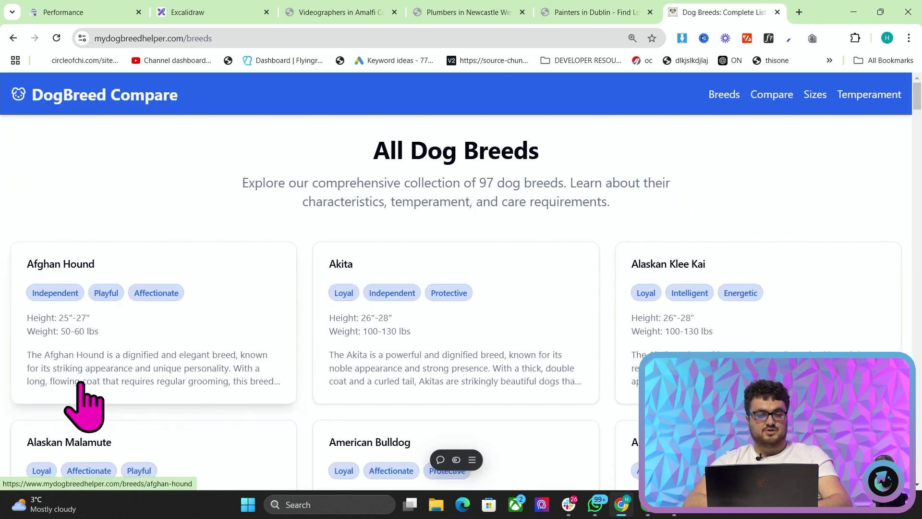
click(92, 370)
scroll(295, 405, down, 2)
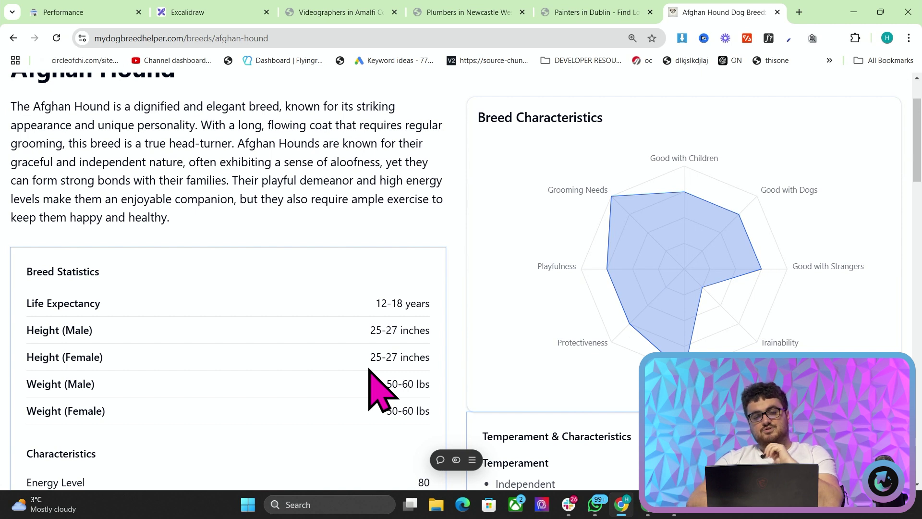
scroll(370, 375, down, 5)
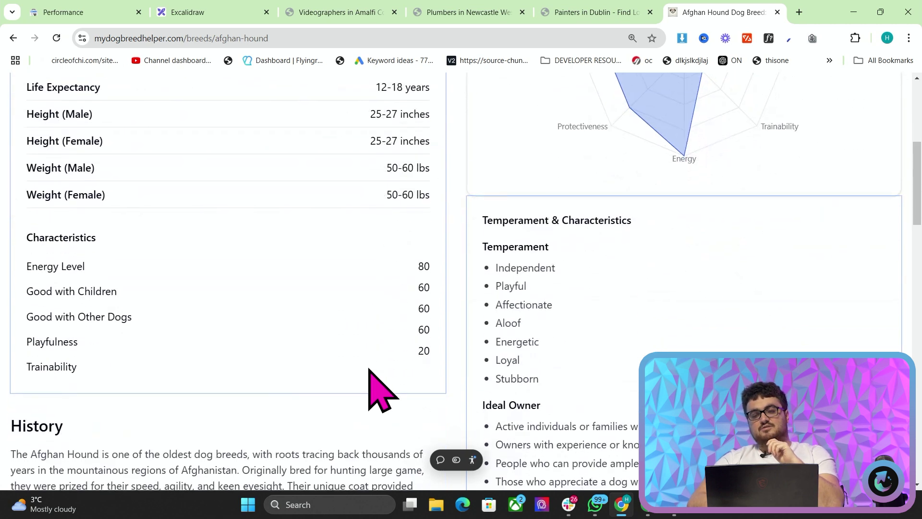
In a new tab, load themeaningofbabynames.com and browse baby names by gender.
click(799, 12)
text(themean)
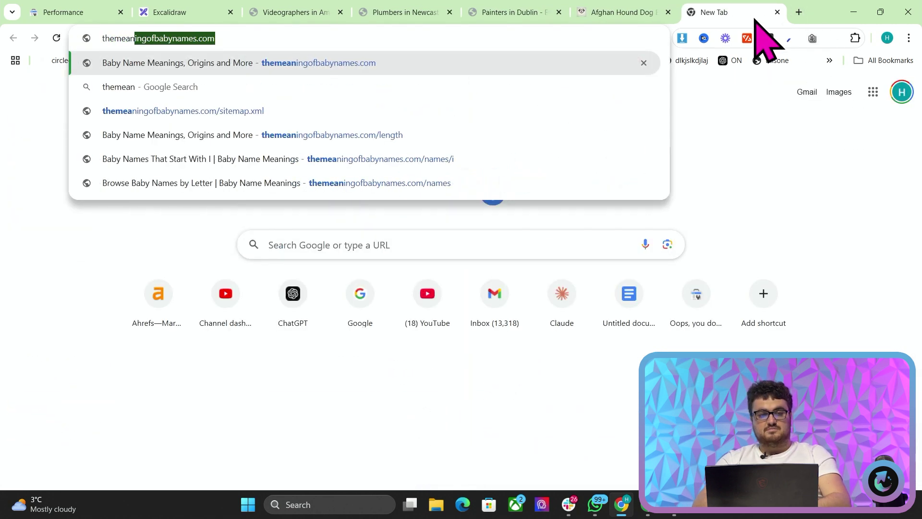
key(Return)
scroll(367, 299, down, 5)
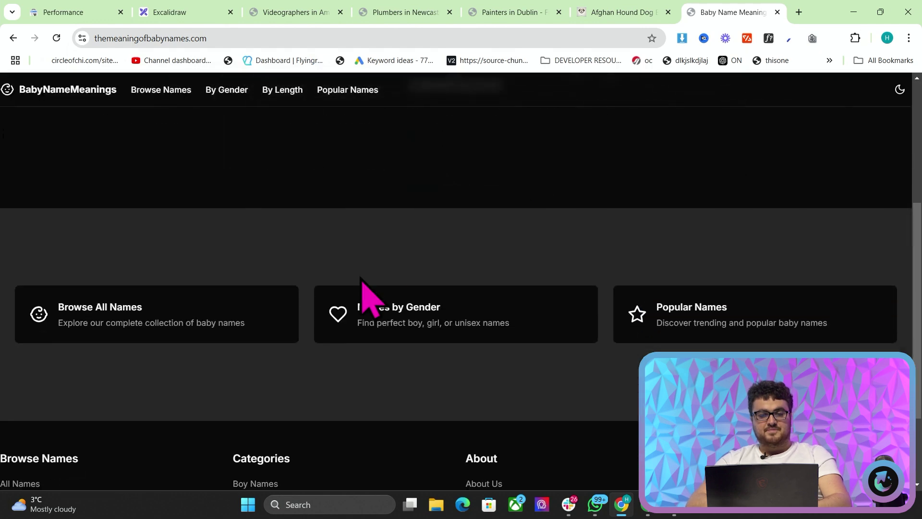
click(366, 299)
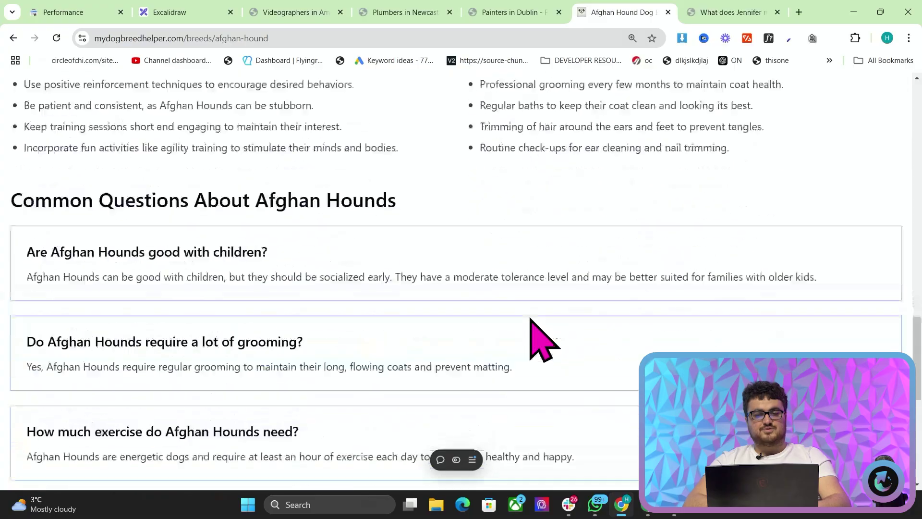
scroll(529, 335, down, 10)
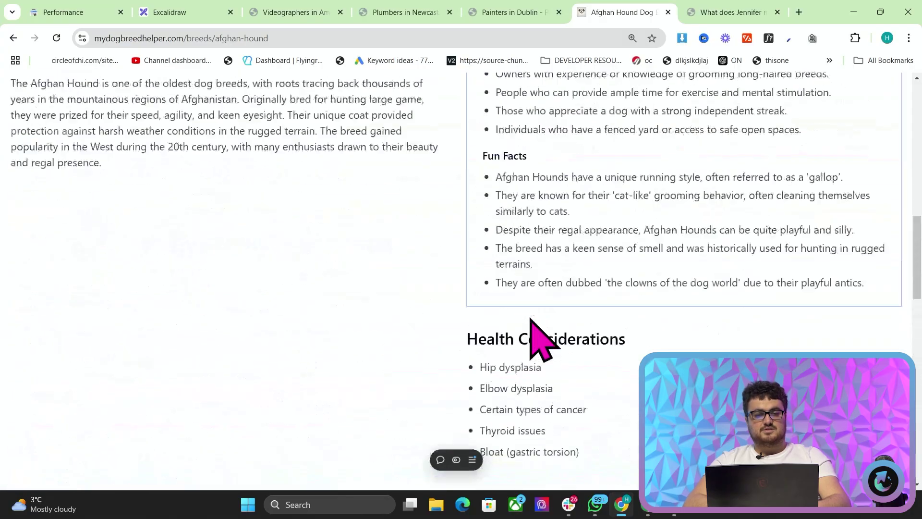
scroll(531, 318, up, 15)
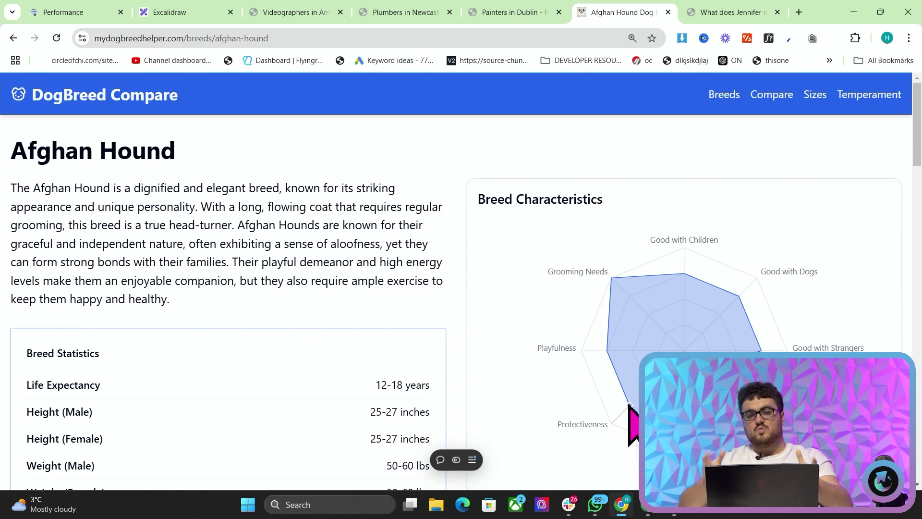
click(697, 15)
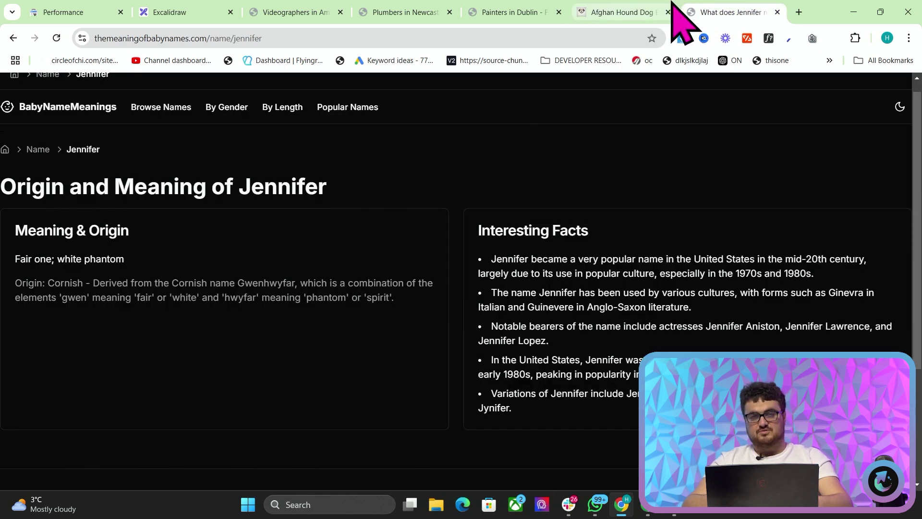
Switch to the themeaningofbabynames.com property and open its Page indexing report (279 indexed, 45K not indexed).
click(96, 10)
click(99, 137)
text(them)
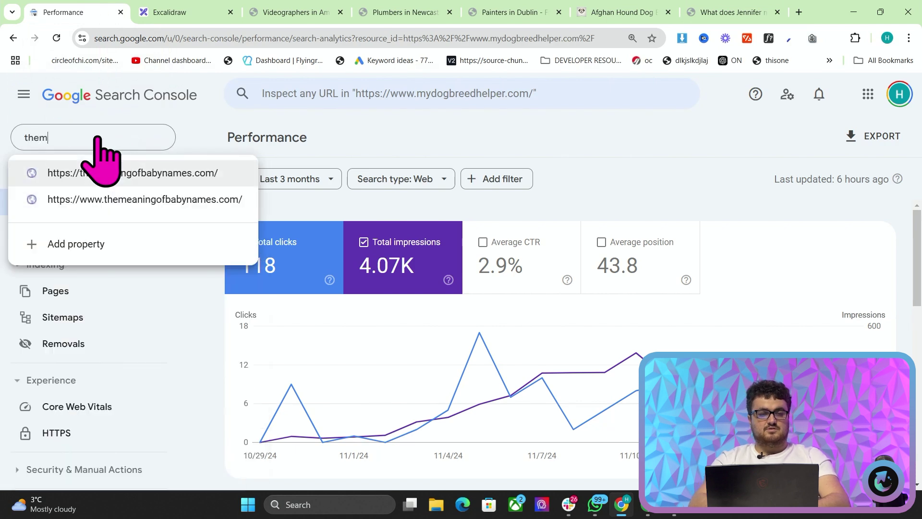
click(120, 173)
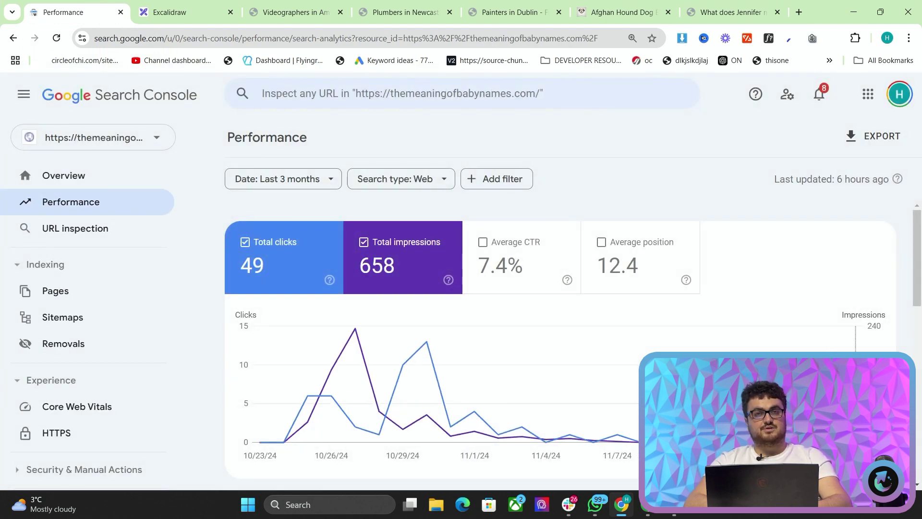
click(110, 291)
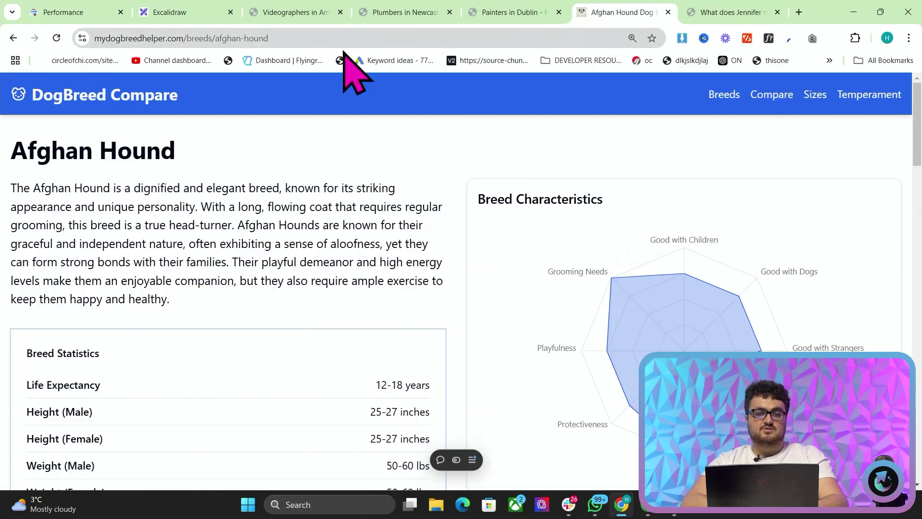
Load mydogbreedhelper.com/sitemap.xml in place of the Afghan Hound page address.
click(329, 35)
drag(291, 38, 406, 79)
key(BackSpace)
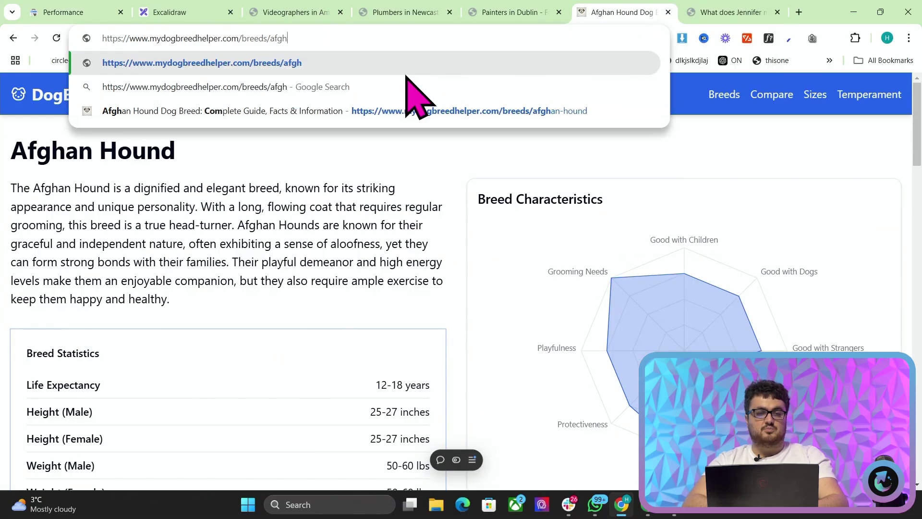
key(BackSpace)
key(BackSpace)
key(BackSpace)
key(BackSpace)
key(BackSpace)
key(BackSpace)
key(BackSpace)
key(BackSpace)
key(BackSpace)
key(BackSpace)
key(BackSpace)
text(sitemap.xml)
key(Return)
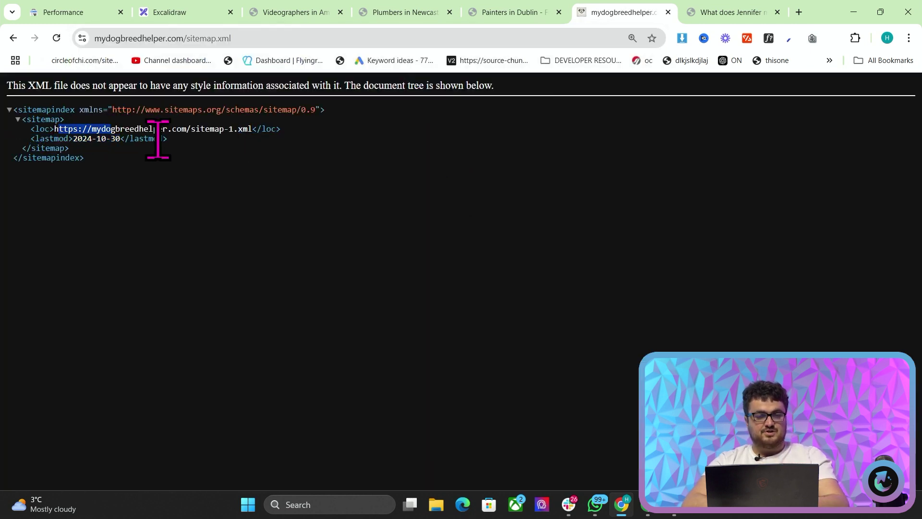
Open the sitemap-1.xml URL from the index and scroll through its question-page entries.
drag(158, 139, 251, 130)
click(257, 35)
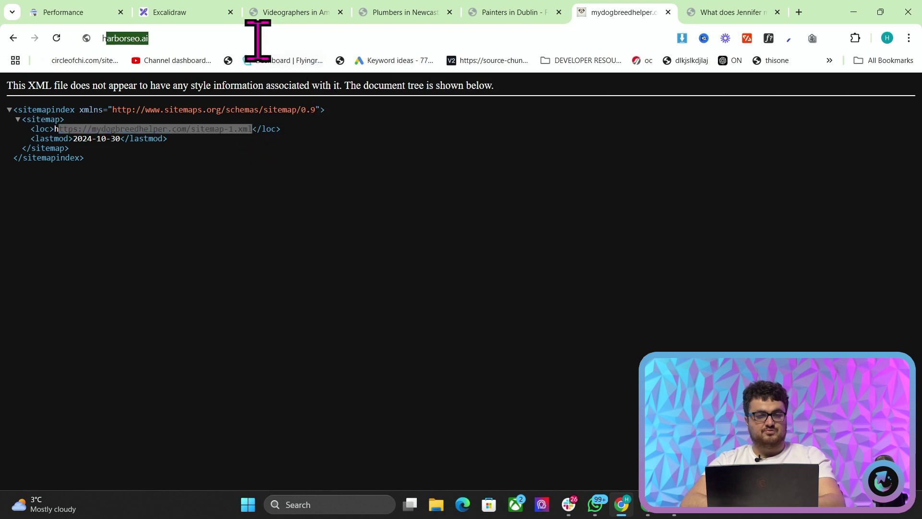
text(https://mydogbreedhelper.com/sitemap-1.xml)
key(Return)
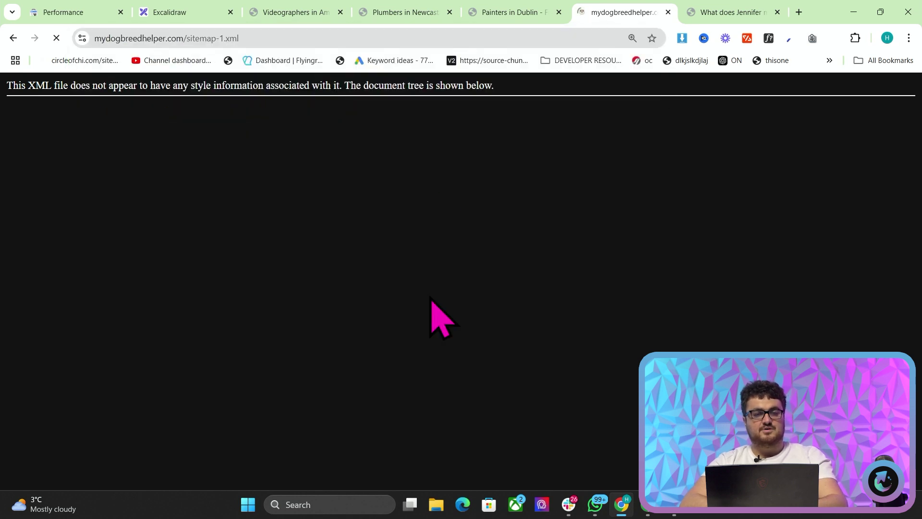
scroll(438, 319, down, 20)
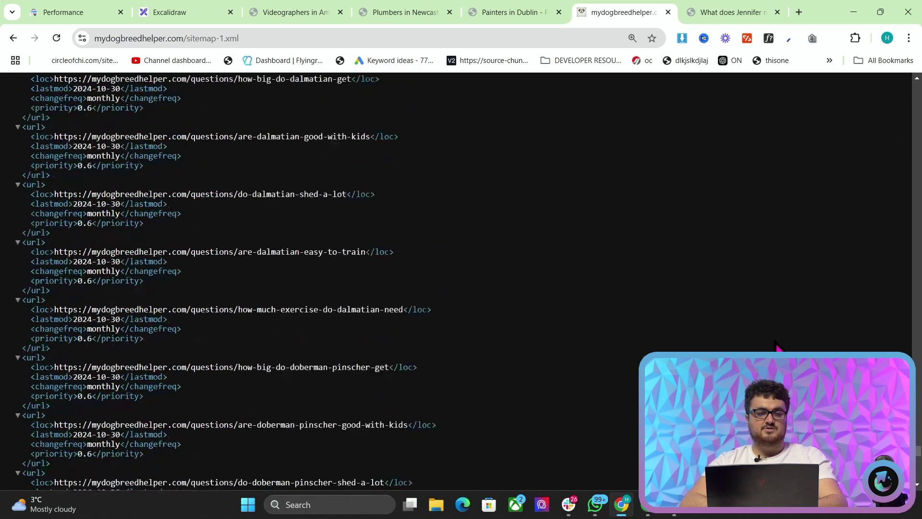
scroll(777, 345, up, 10)
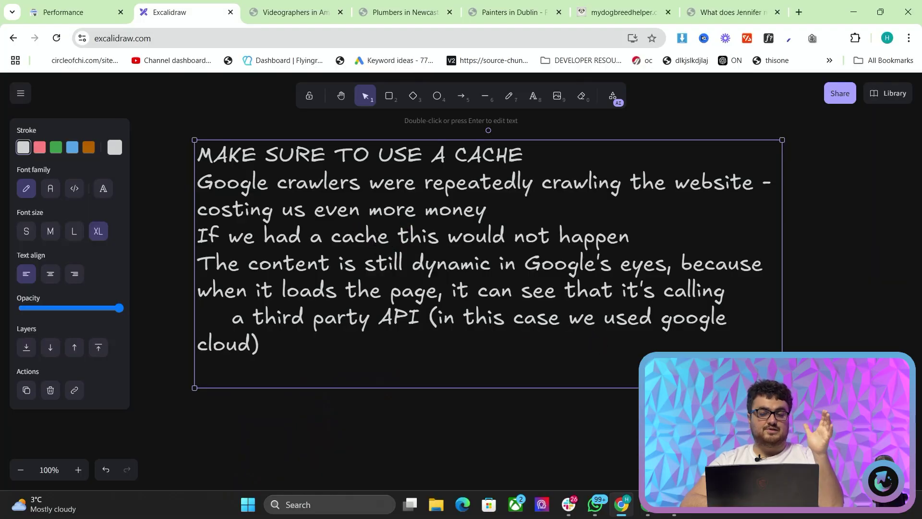
Enlarge the text of the 'MAKE SURE TO USE A CACHE' note with Ctrl+Shift+>.
key(ctrl+shift+period)
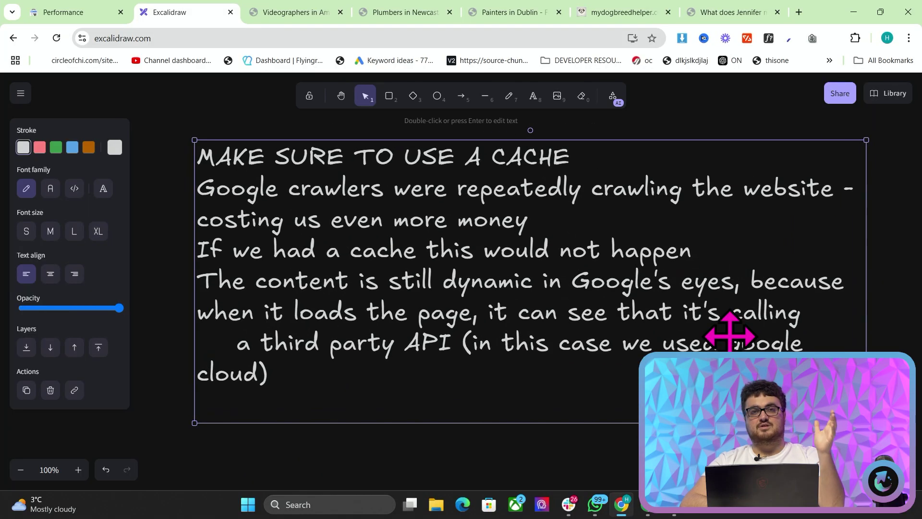